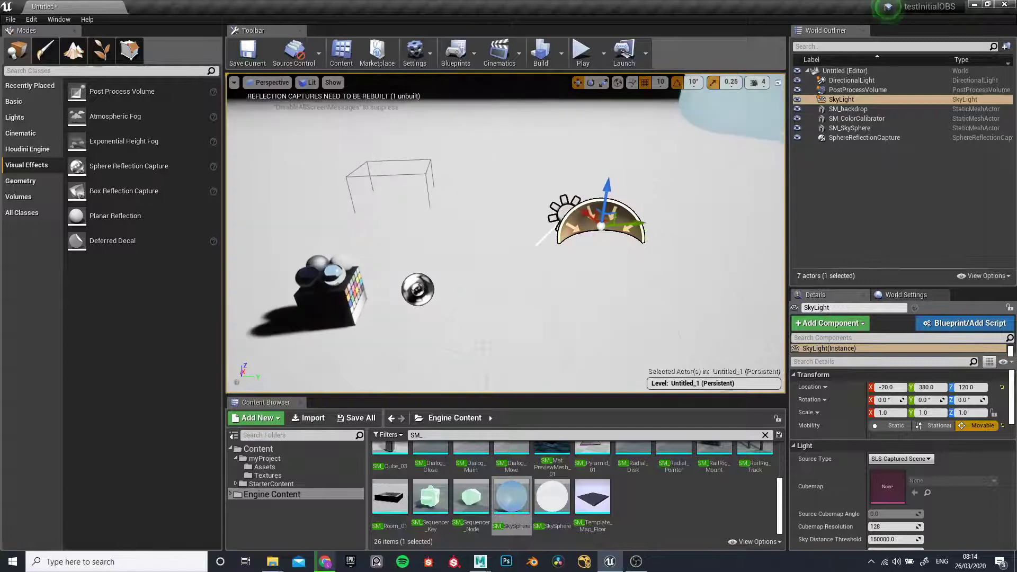
Set the DirectionalLight's intensity to 3.14 lux
click(553, 212)
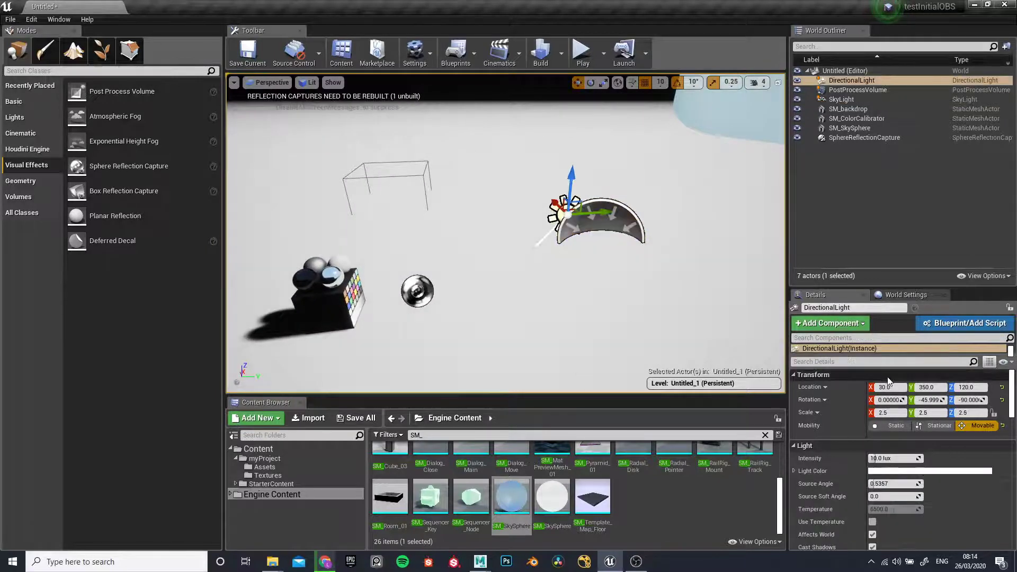
scroll(836, 444, down, 1)
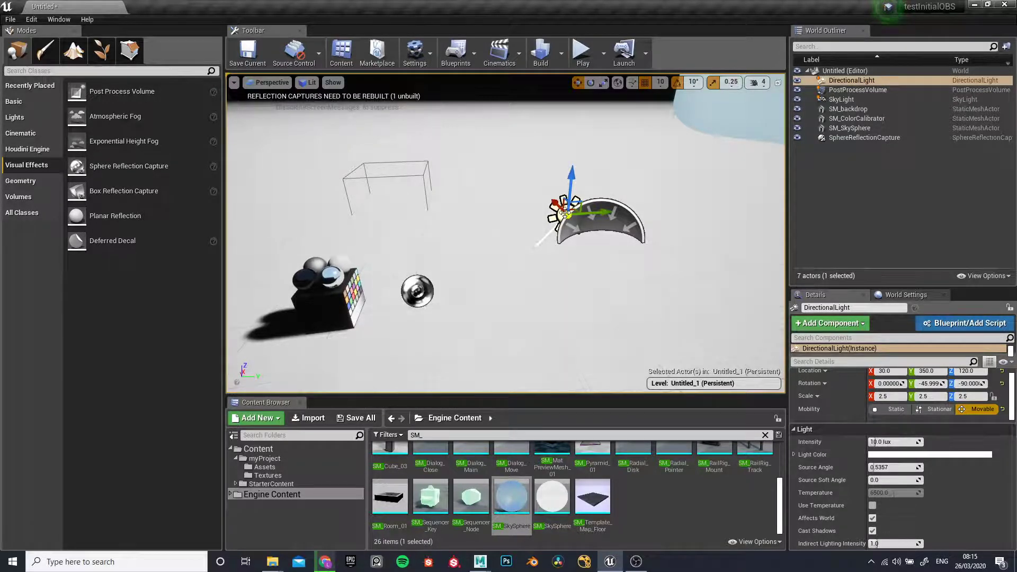
click(890, 442)
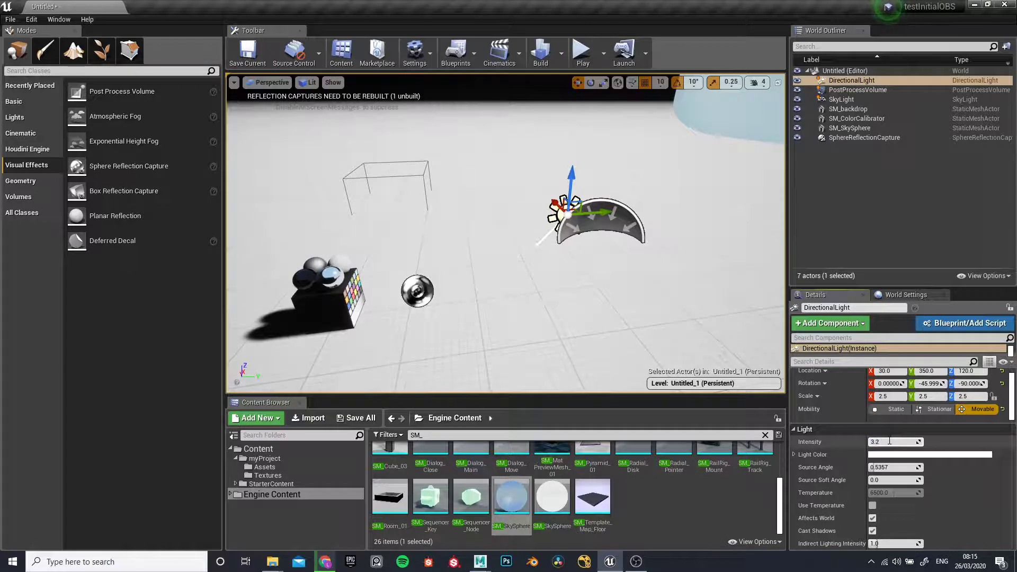
key(BackSpace)
key(BackSpace)
text(14)
key(Return)
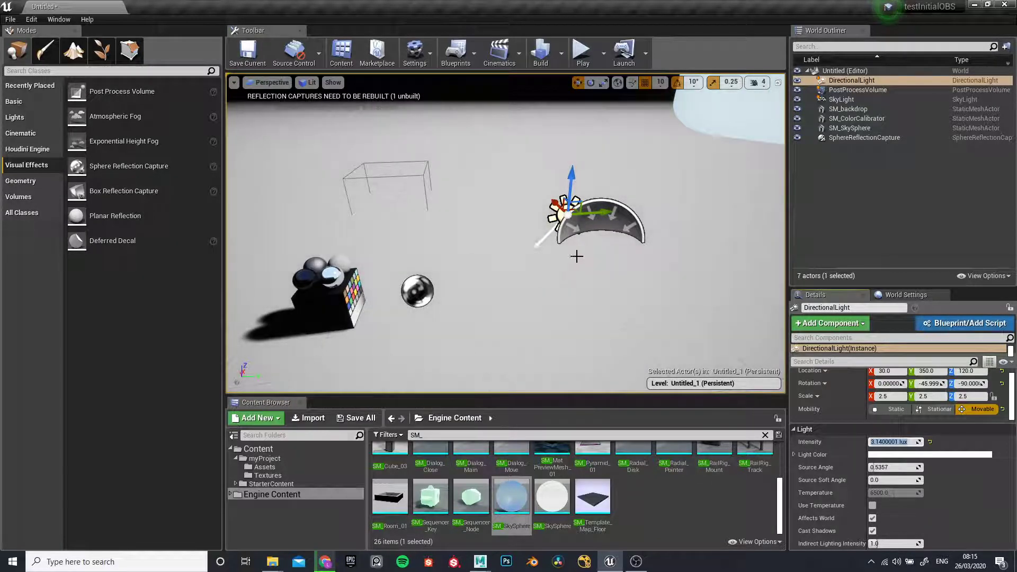
Try the SLS Specified Cubemap source type on the SkyLight and return it to SLS Captured Scene
click(631, 217)
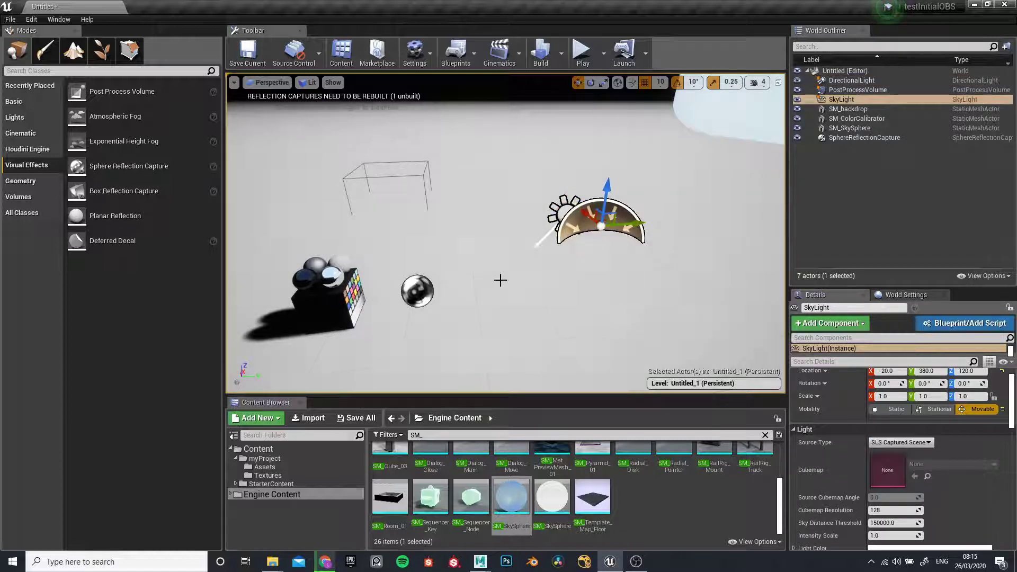
scroll(858, 476, down, 3)
scroll(859, 477, up, 4)
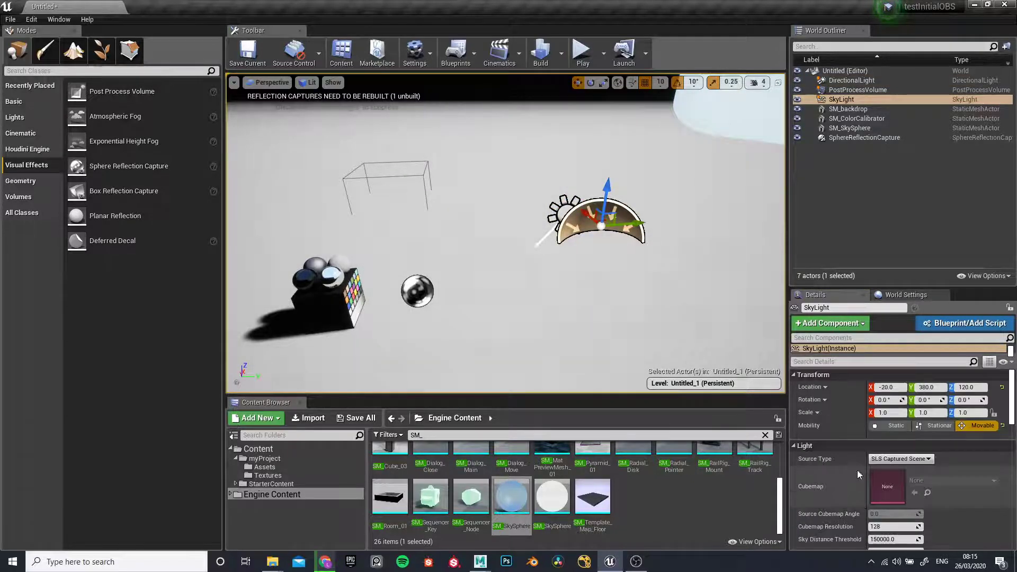
click(900, 458)
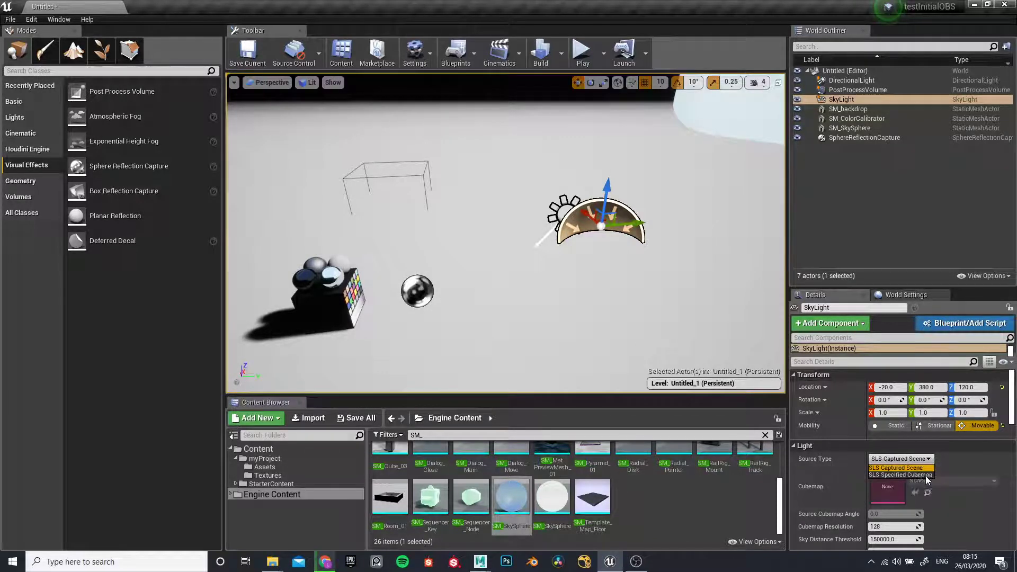
click(920, 476)
click(913, 460)
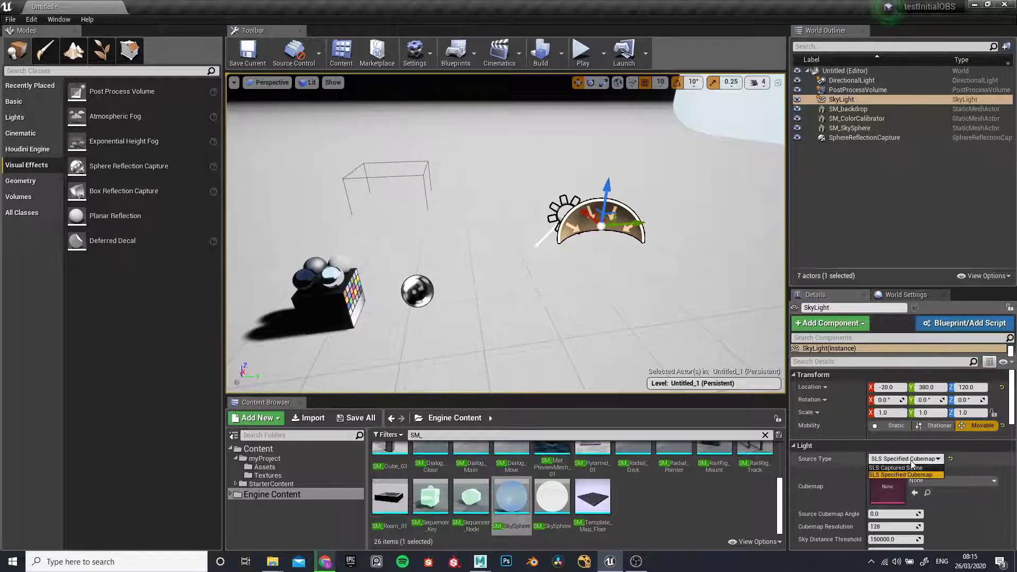
click(908, 468)
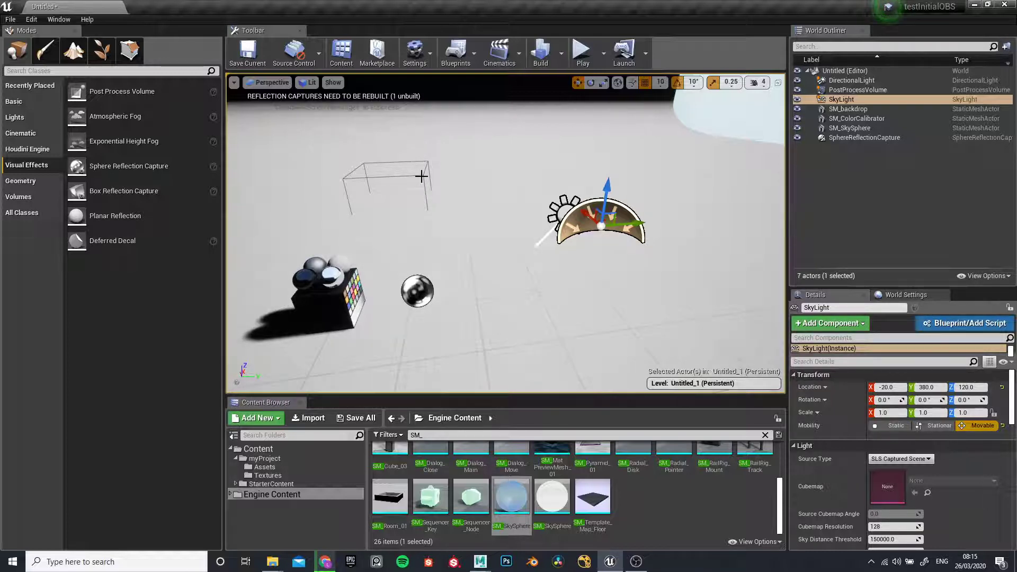
click(502, 111)
scroll(517, 198, down, 6)
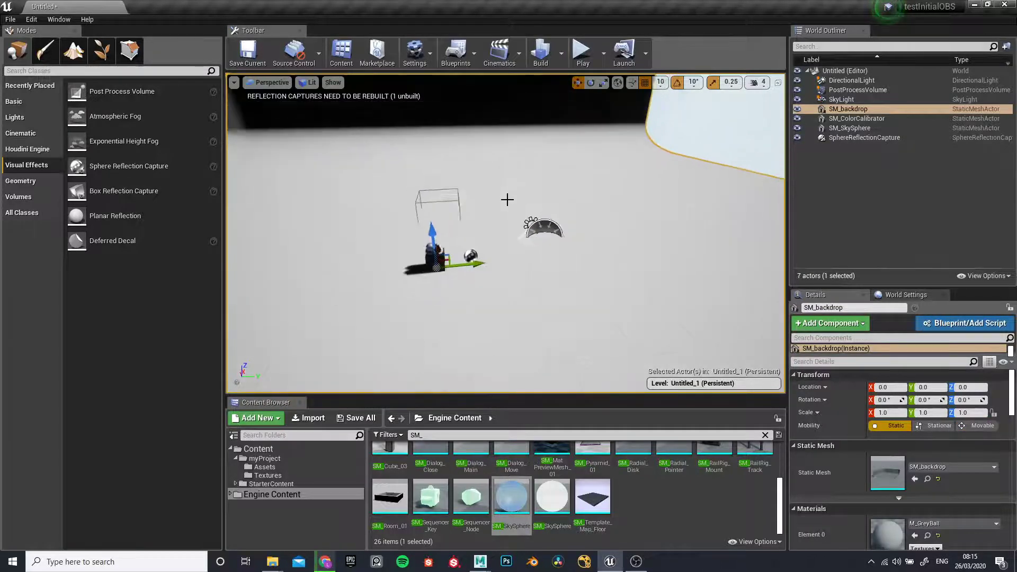
scroll(437, 197, up, 5)
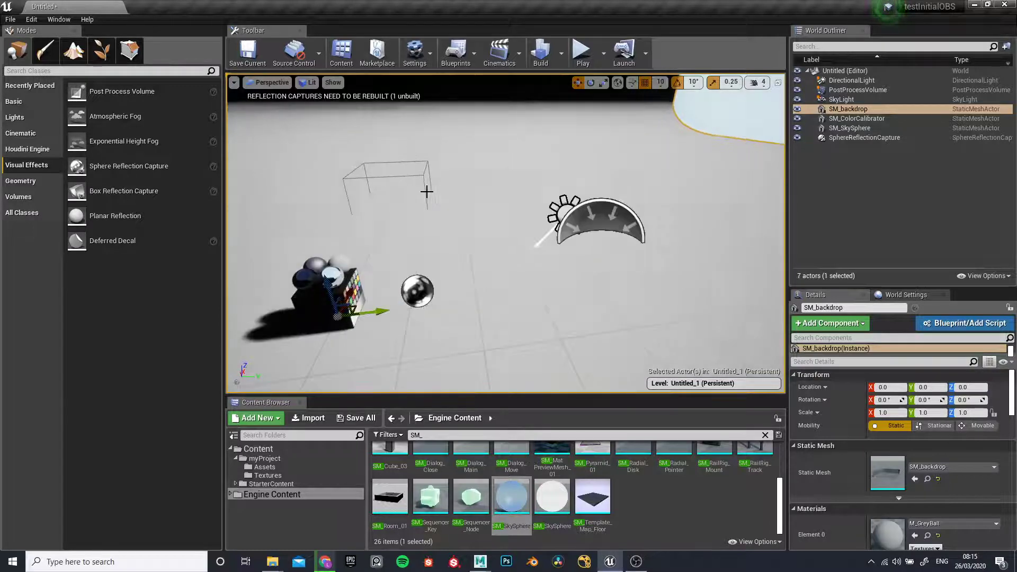
click(427, 171)
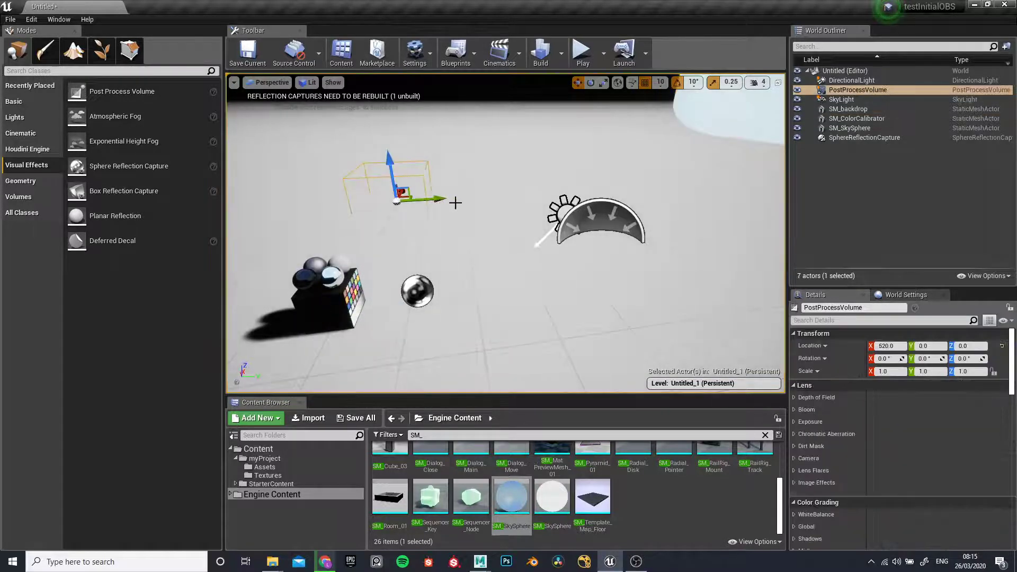
click(513, 117)
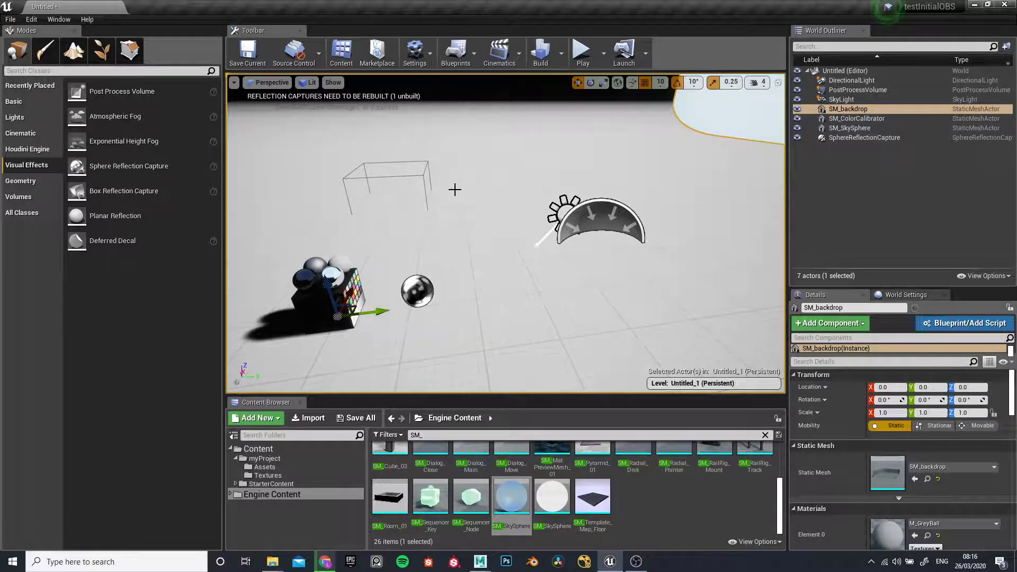
click(422, 177)
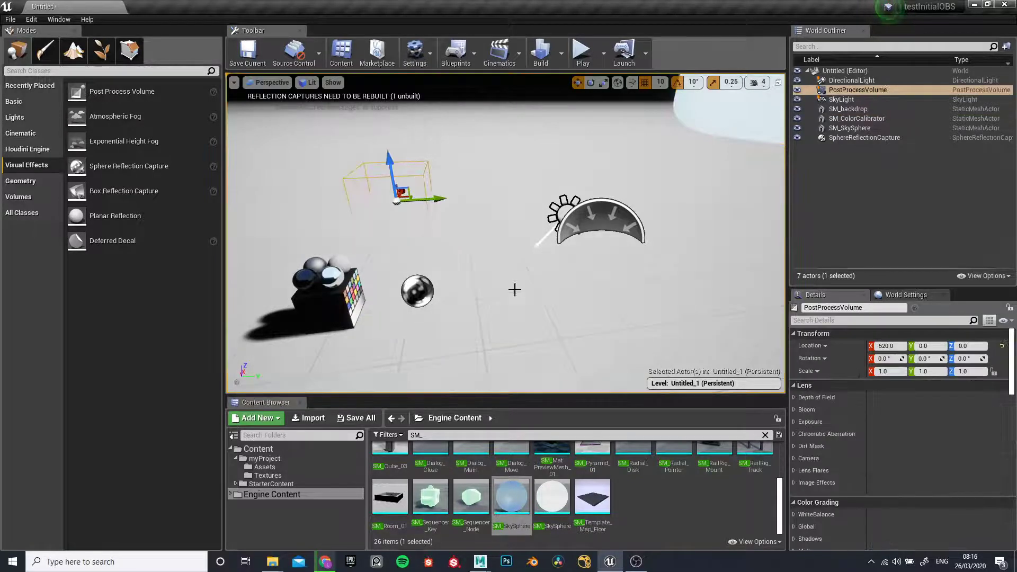
Set the SkyLight's source type to SLS Specified Cubemap
click(588, 215)
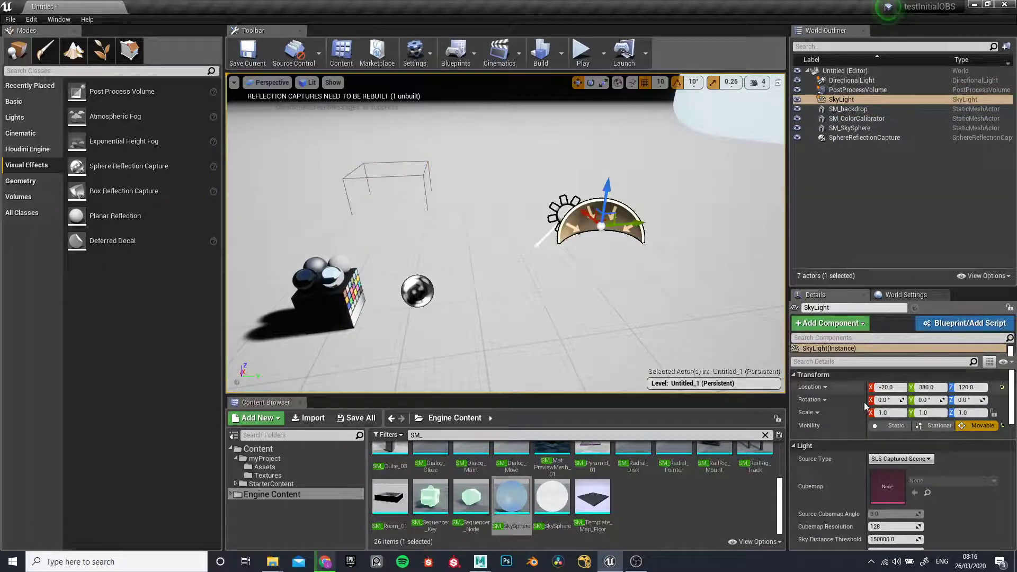
click(894, 459)
click(900, 477)
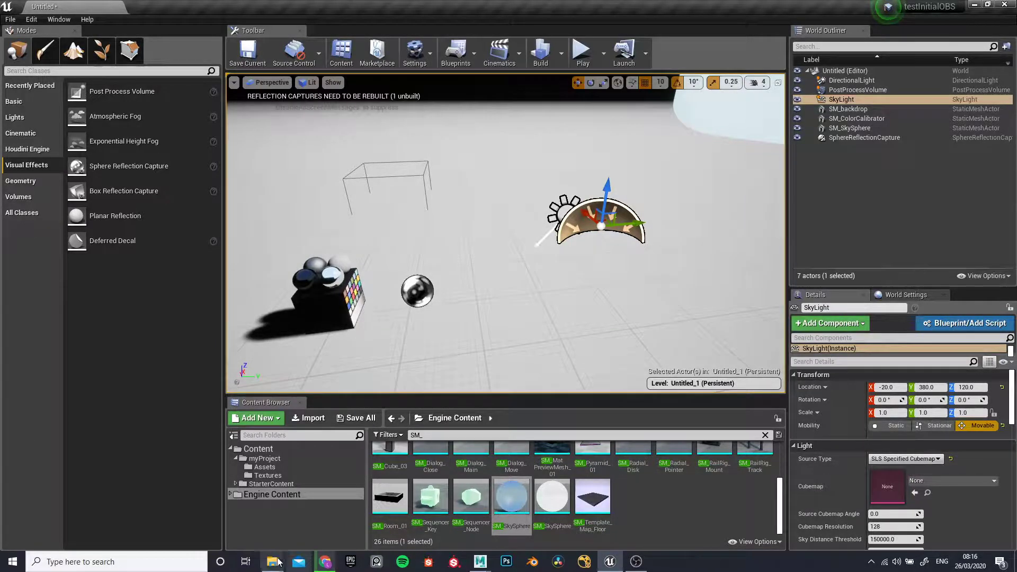
Switch to File Explorer and copy the HDRI folder from Week_08/Source/Textures on drive F
mouse_move(283, 557)
click(244, 500)
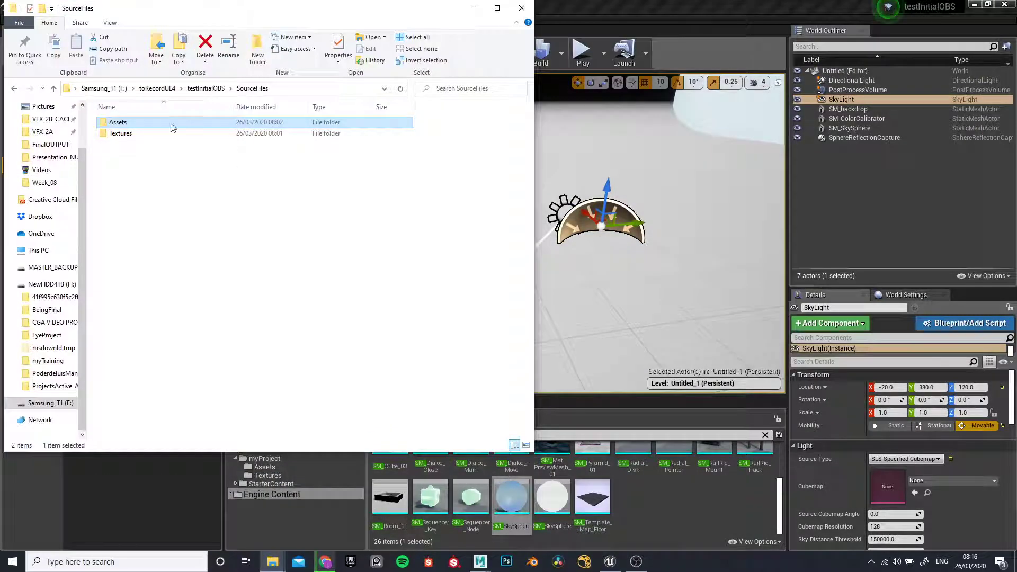
click(155, 89)
click(103, 88)
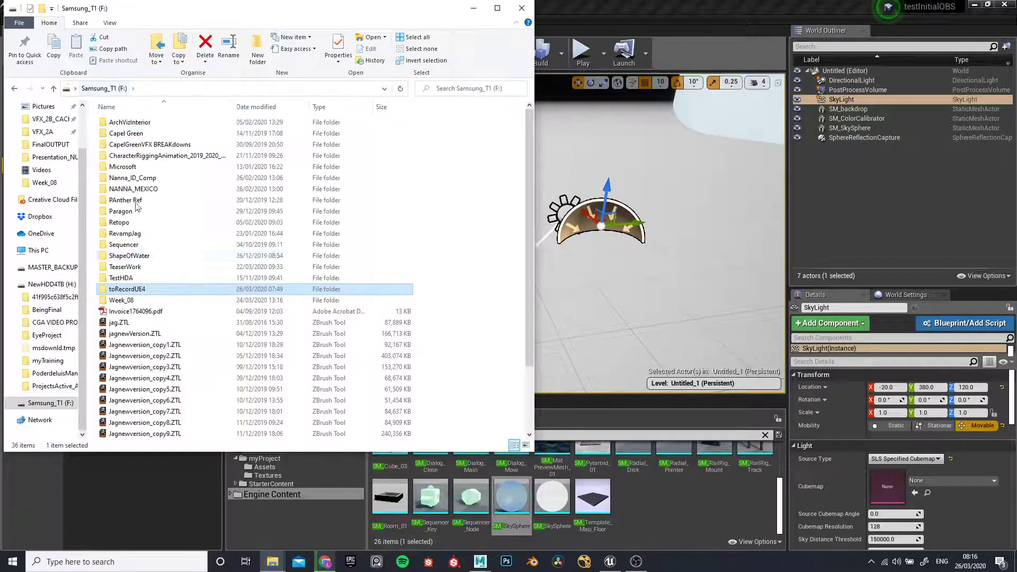
double_click(122, 299)
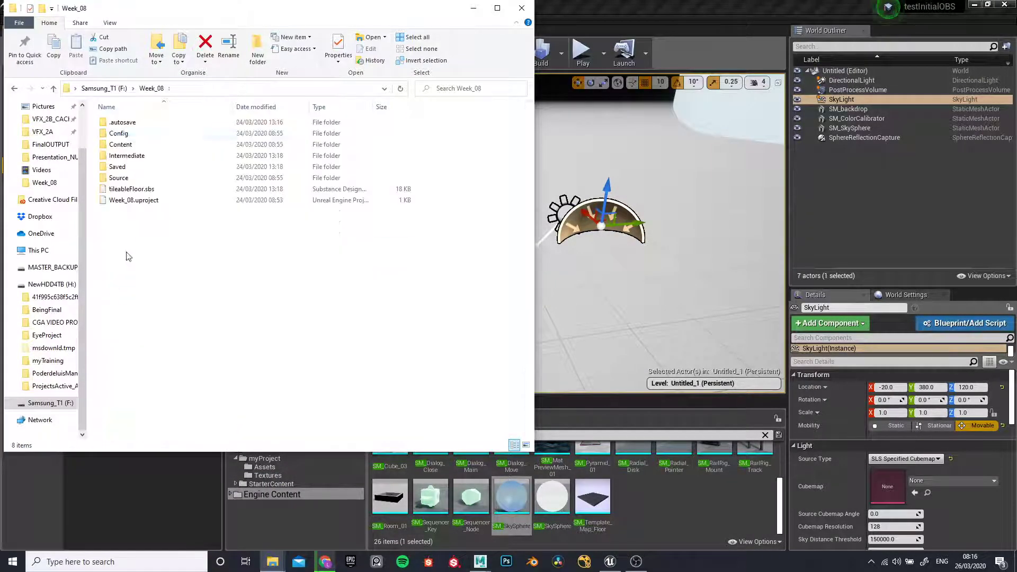
double_click(120, 178)
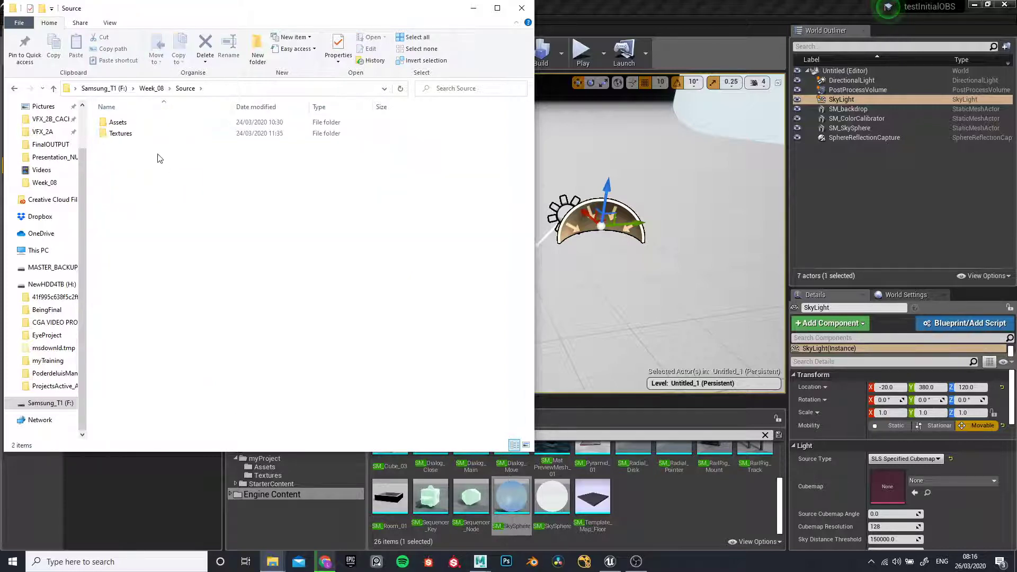
double_click(118, 133)
click(120, 135)
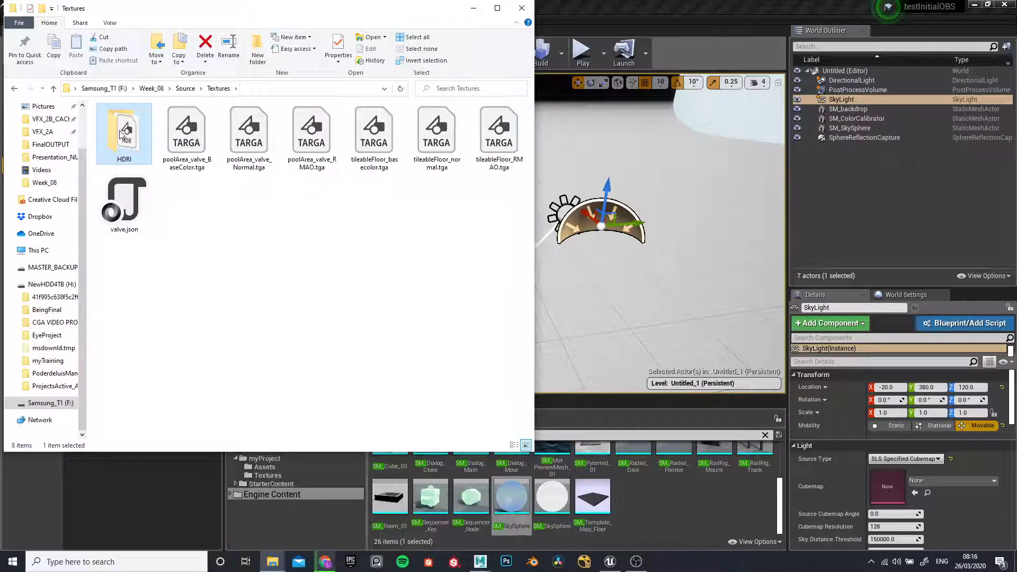
Paste the HDRI folder into toRecordUE4/testInitialOBS/SourceFiles/Textures
click(154, 88)
click(104, 88)
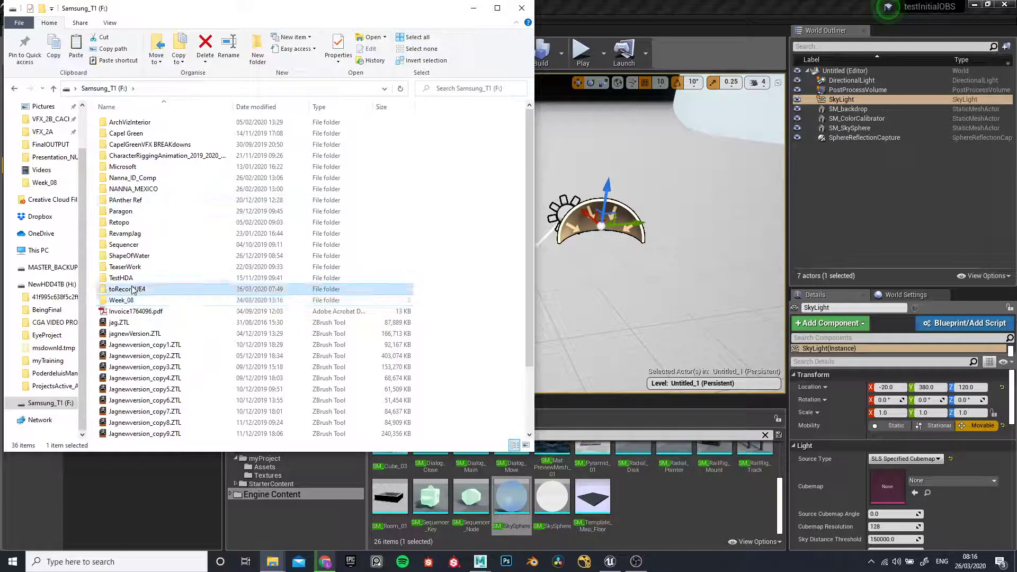
double_click(131, 289)
double_click(124, 123)
click(122, 168)
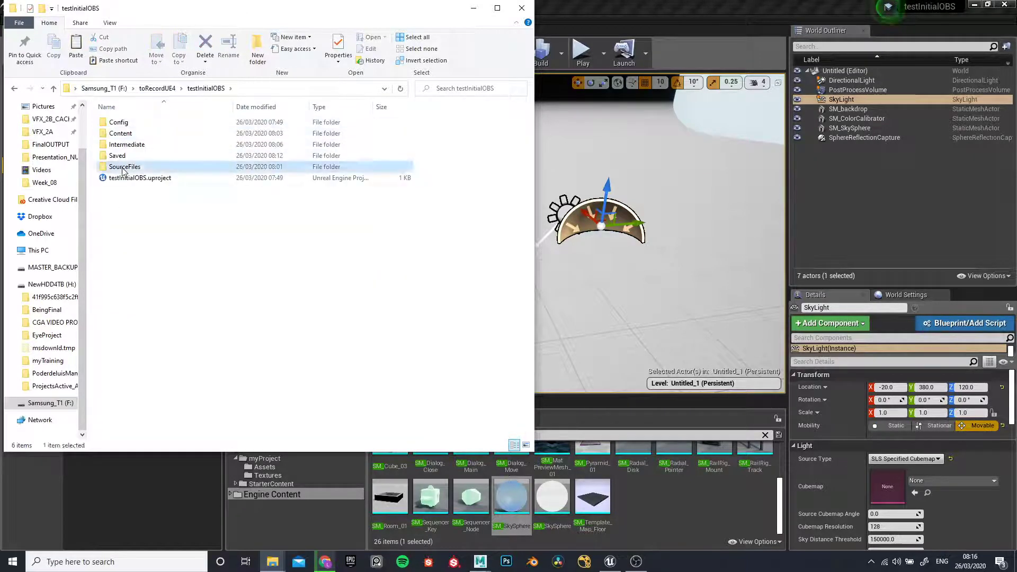
double_click(123, 167)
double_click(120, 133)
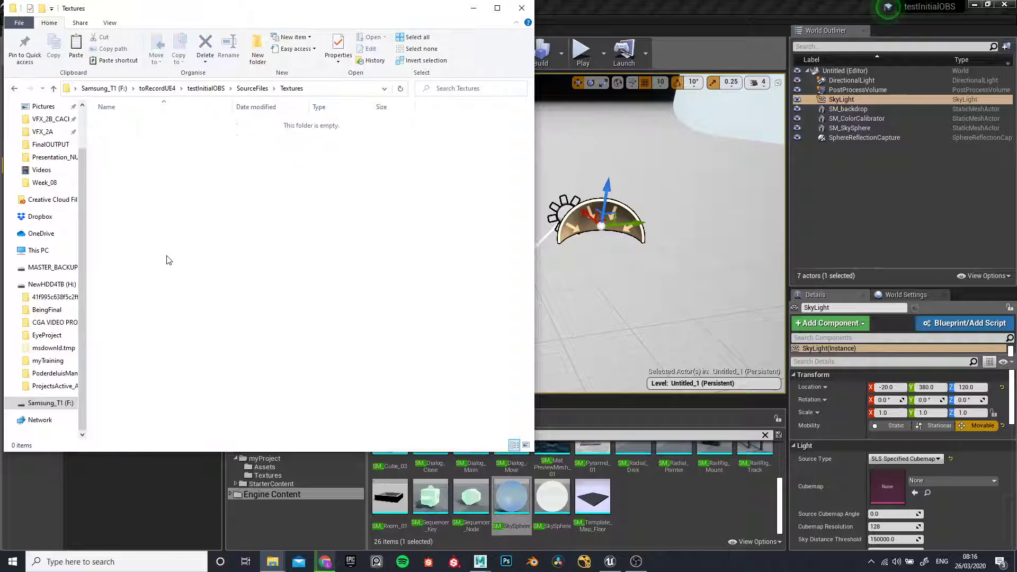
key(ctrl+v)
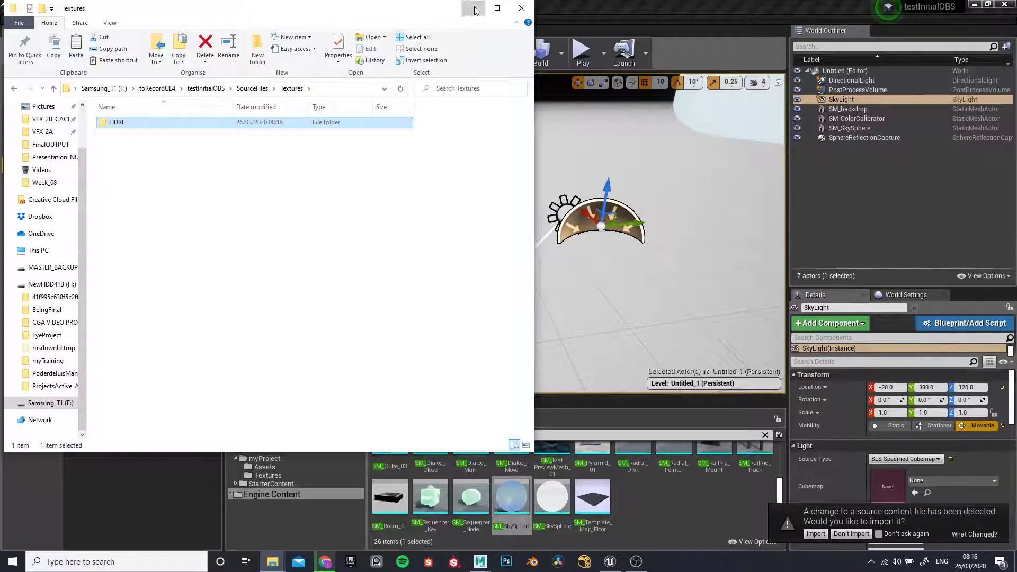
Return to Unreal Editor, import the detected source file change and clear the Content Browser's asset search
click(474, 8)
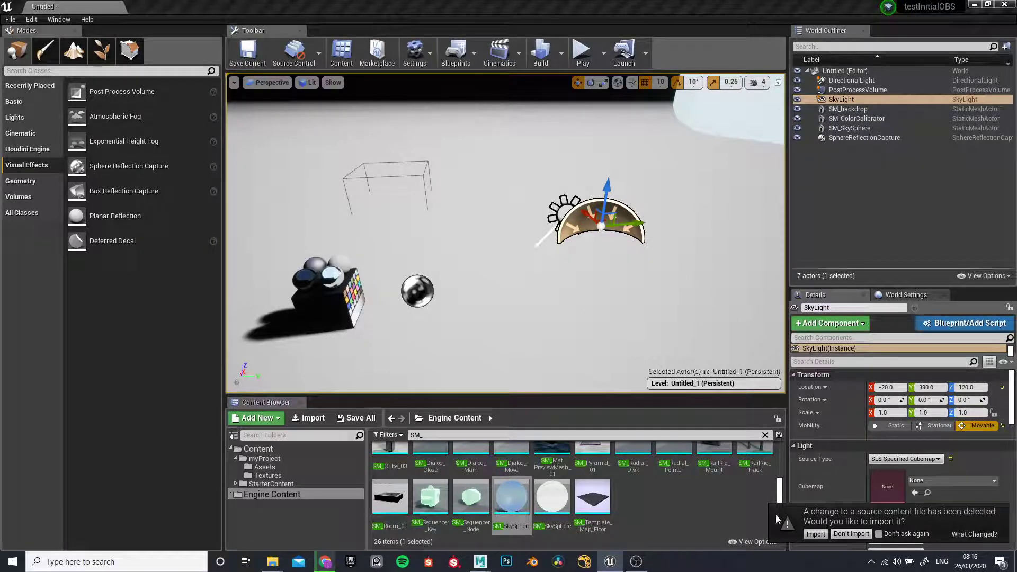
click(765, 435)
click(271, 495)
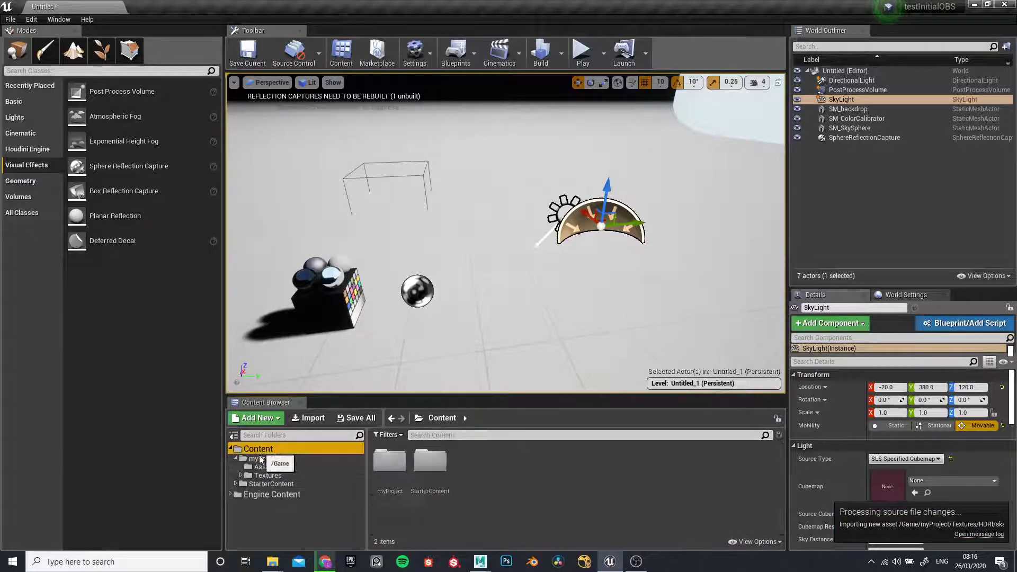
Hide engine content in the Content Browser and open the skate_park_4k texture from myProject/Textures/HDRI
click(755, 542)
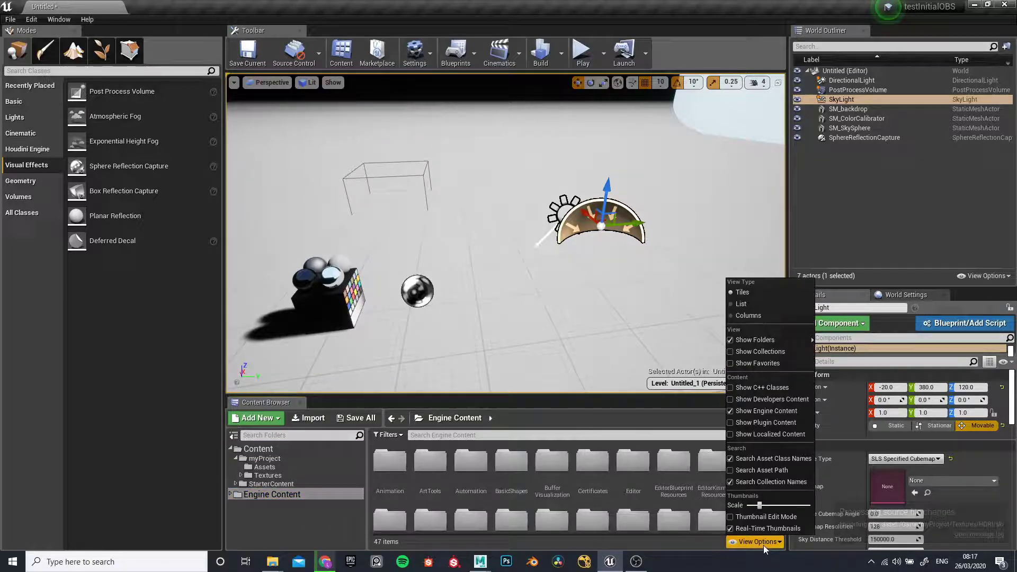
click(752, 412)
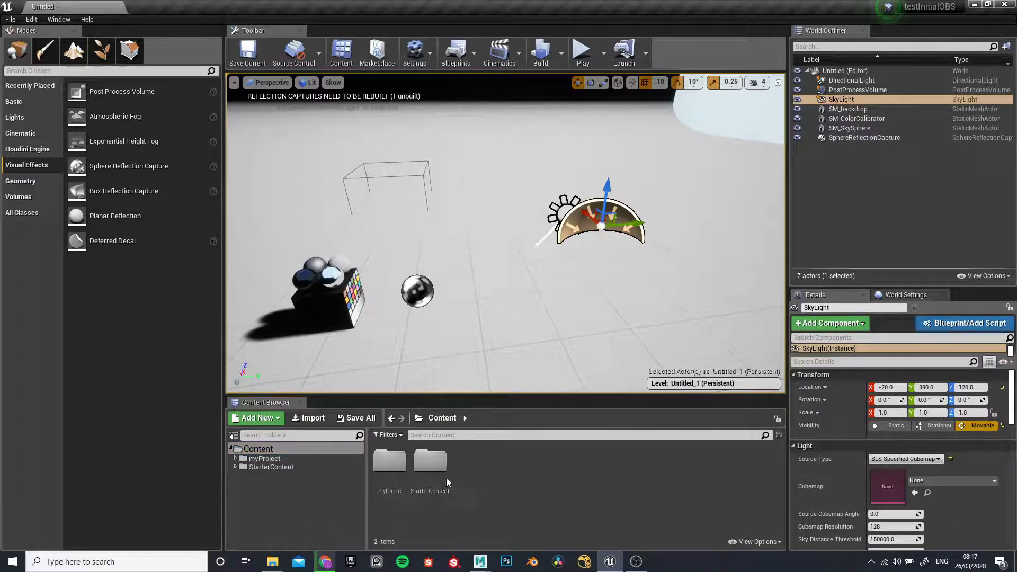
click(391, 462)
double_click(375, 472)
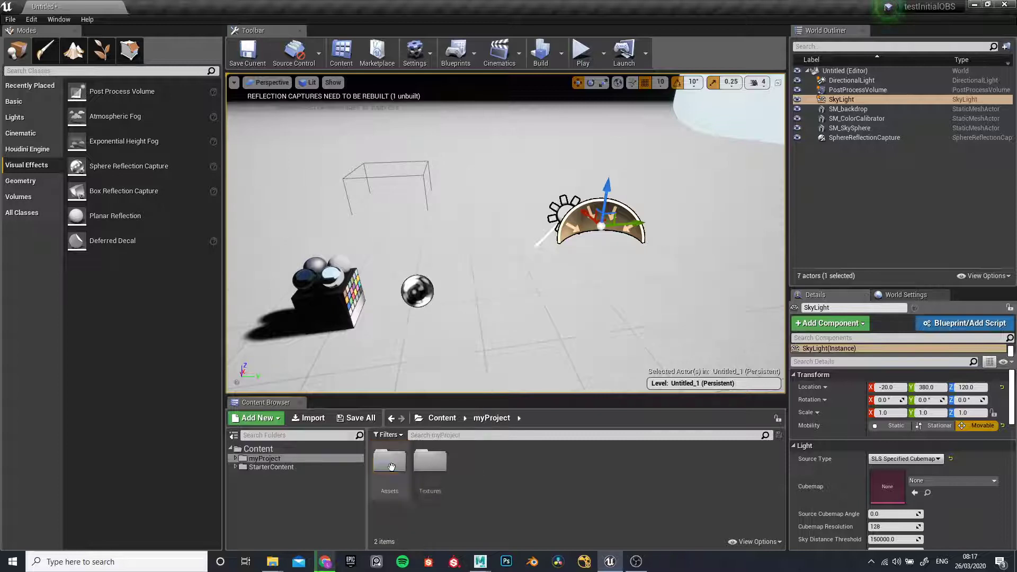
double_click(428, 466)
double_click(392, 464)
double_click(394, 466)
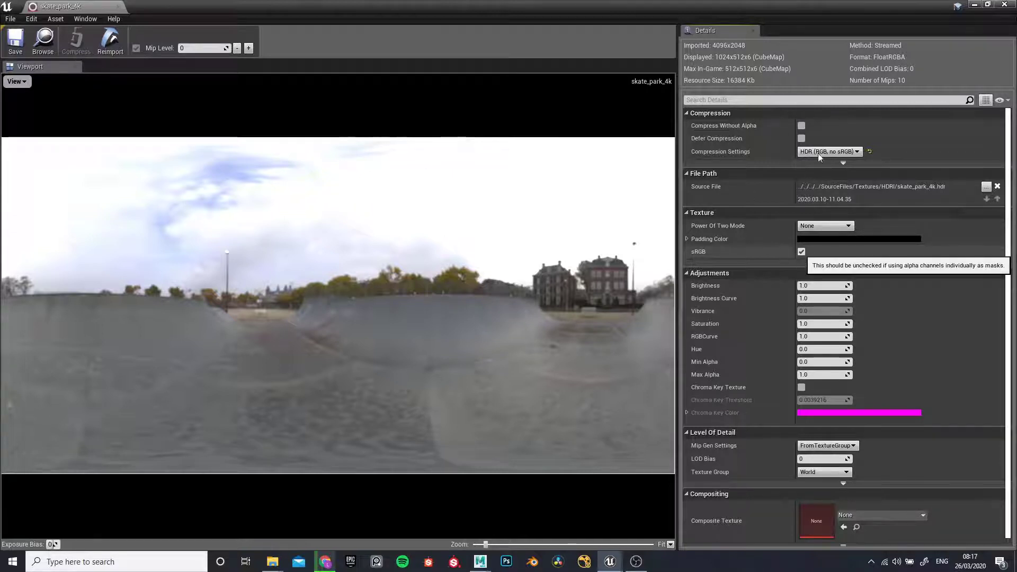
Turn off sRGB for the skate_park_4k texture and close its editor
click(801, 253)
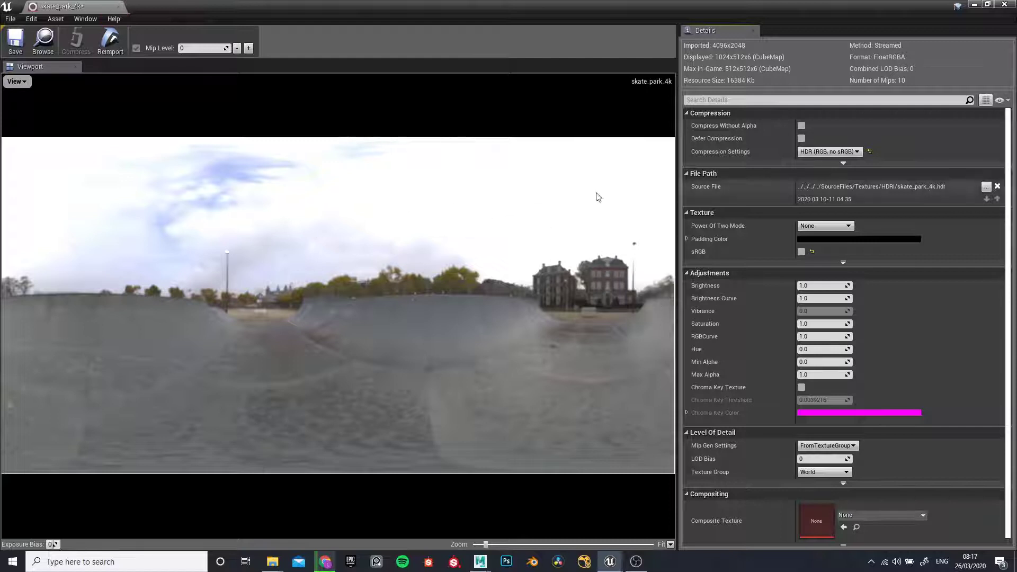
drag(103, 8, 169, 18)
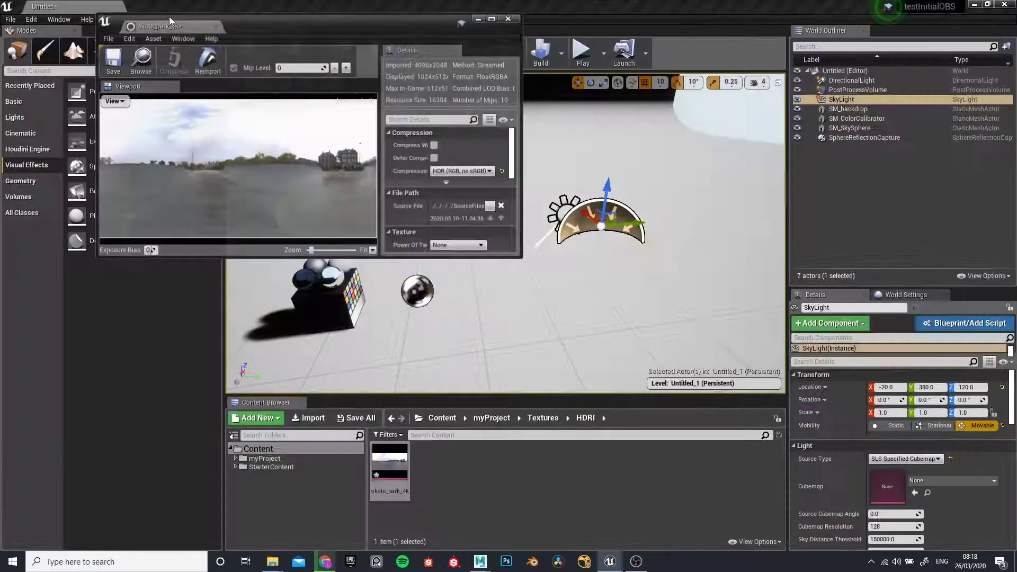
click(212, 25)
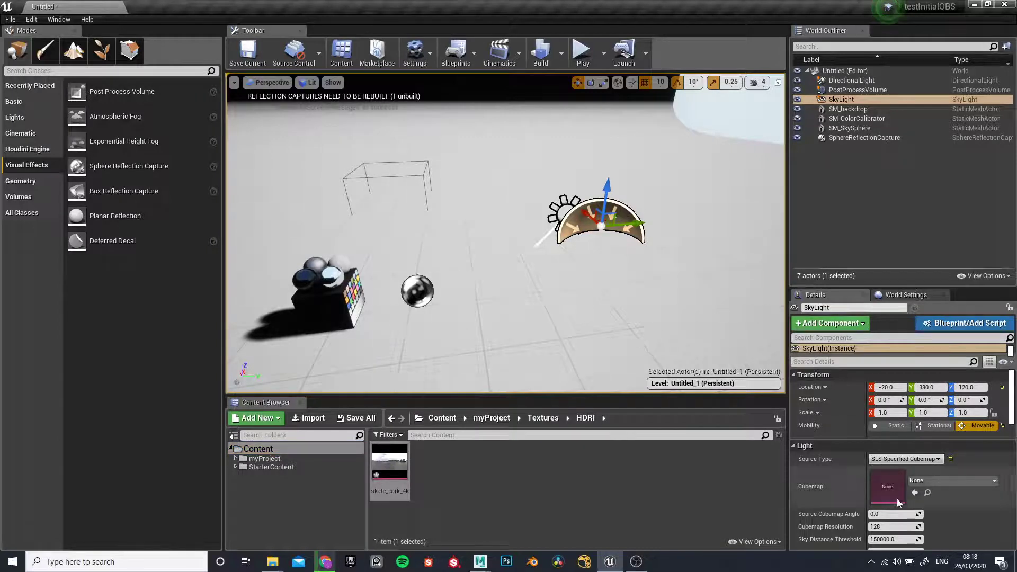
Set the SkyLight's source type to SLS Captured Scene and select the skate_park_4k texture in the HDRI folder
click(906, 459)
click(913, 468)
drag(389, 463, 502, 494)
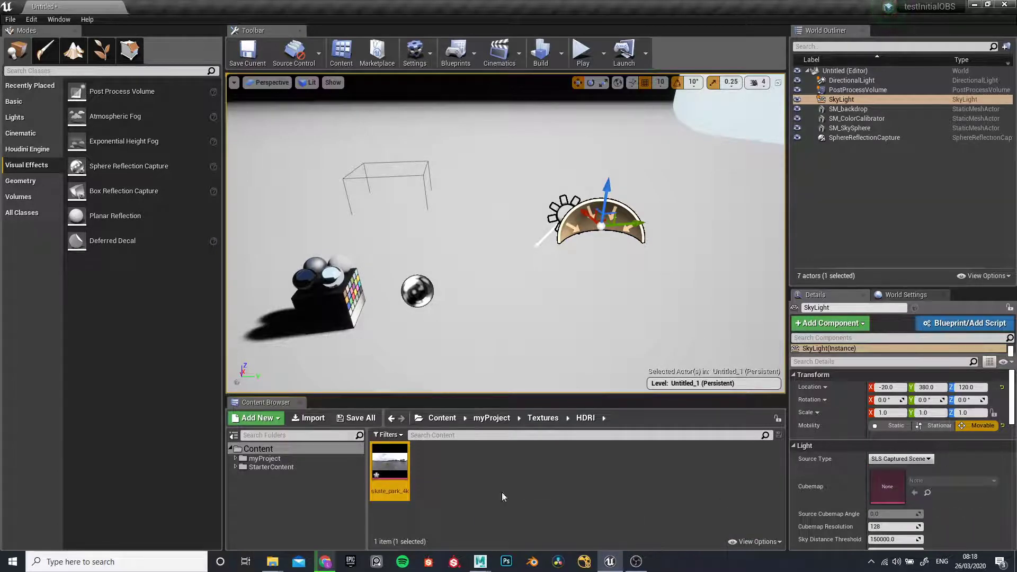
Set the SkyLight's source type to SLS Specified Cubemap and assign the skate_park_4k texture as its cubemap
click(880, 461)
click(888, 475)
drag(400, 464, 907, 482)
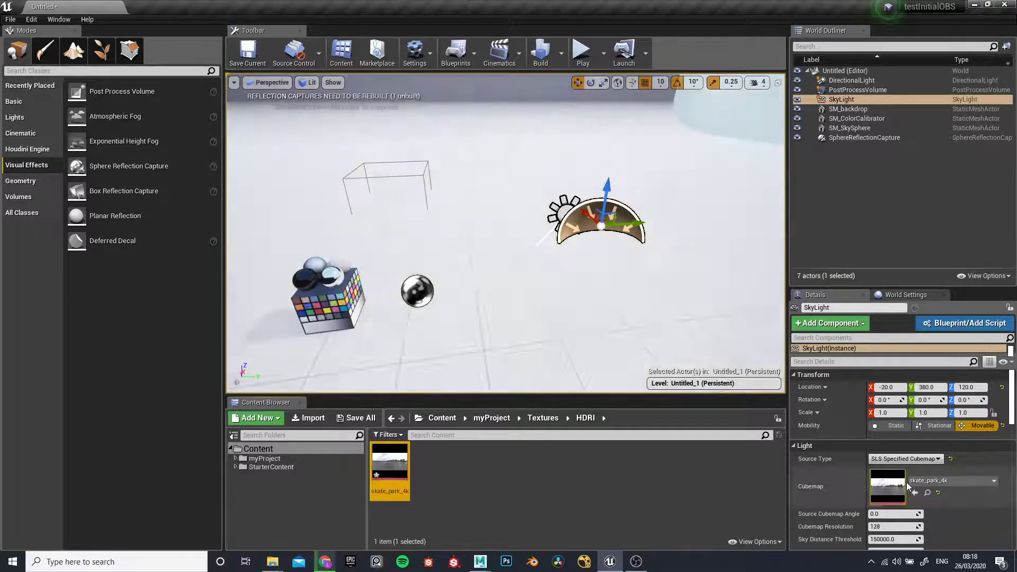
Compare the lighting on the color calibrator by switching the SkyLight to SLS Captured Scene and back to SLS Specified Cubemap
key(w)
right_drag(510, 313, 543, 303)
key(a)
key(d)
scroll(542, 302, down, 5)
scroll(542, 304, up, 7)
mouse_move(523, 336)
middle_down()
mouse_move(521, 320)
mouse_move(522, 336)
middle_up()
click(904, 459)
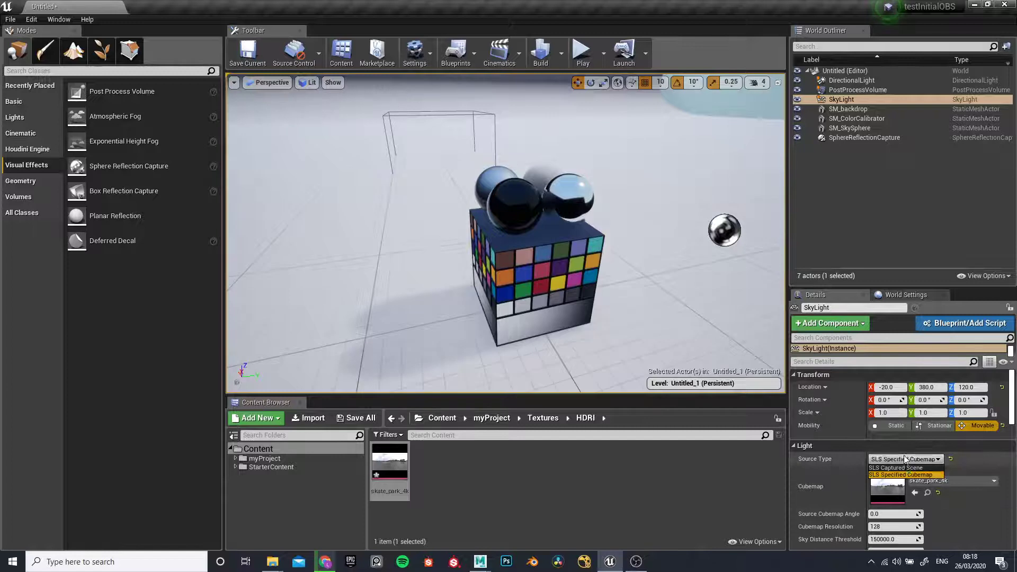
click(904, 466)
click(900, 459)
click(903, 475)
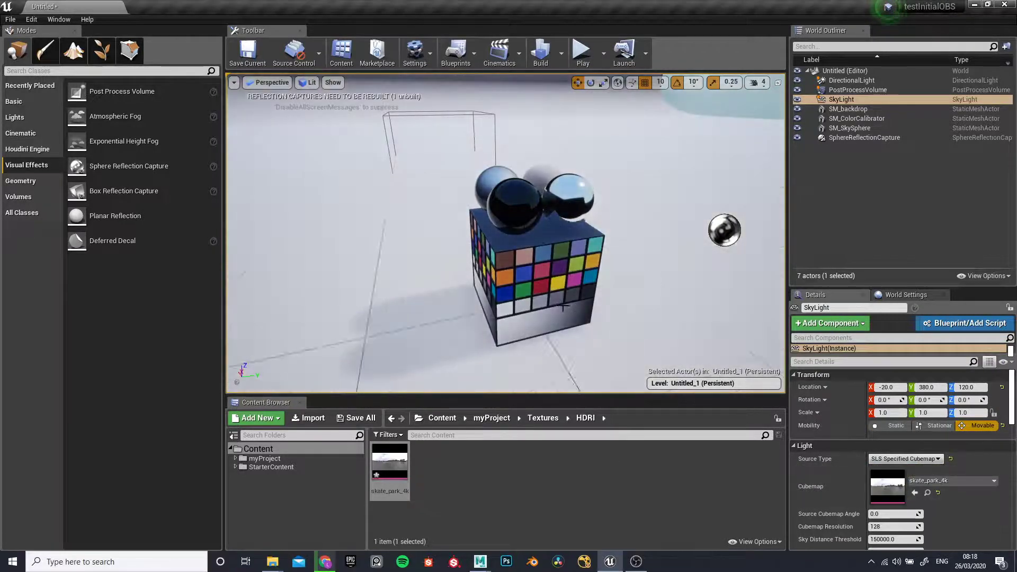
Set the SkyLight's intensity to 0.5 cd/m2 and inspect the lighting around the color calibrator
scroll(638, 244, down, 5)
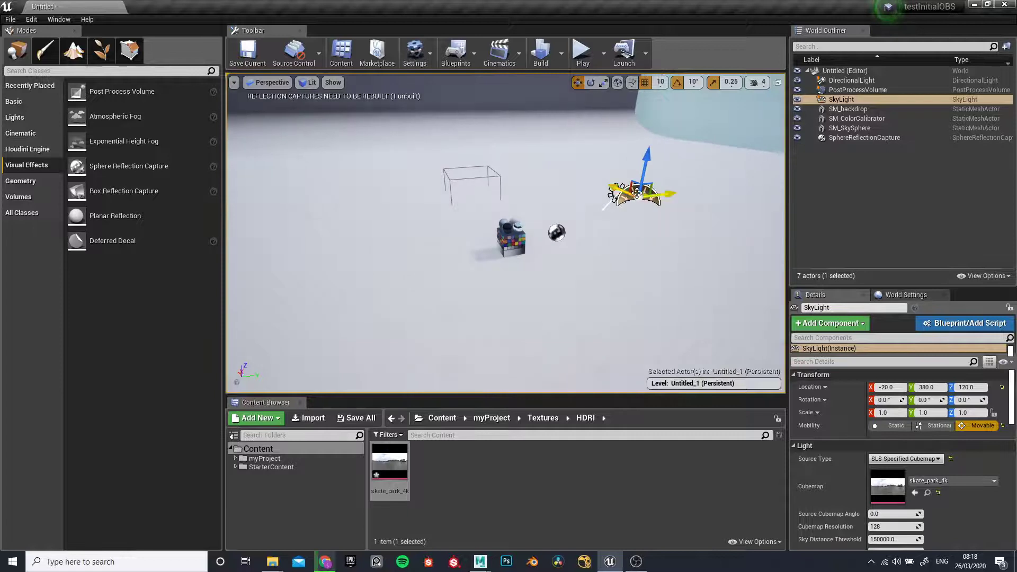
scroll(858, 476, down, 2)
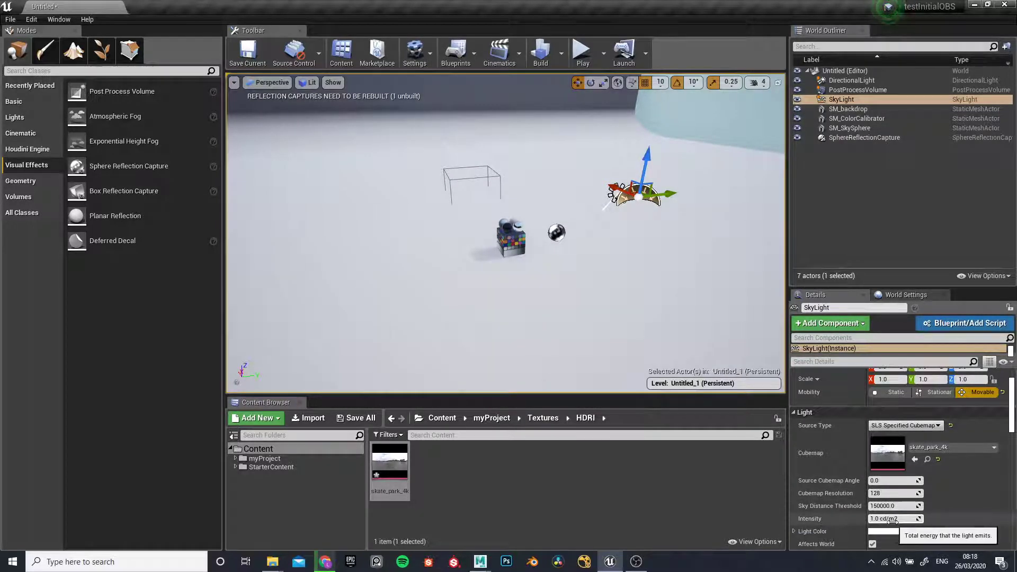
click(915, 519)
text(0.5)
key(Return)
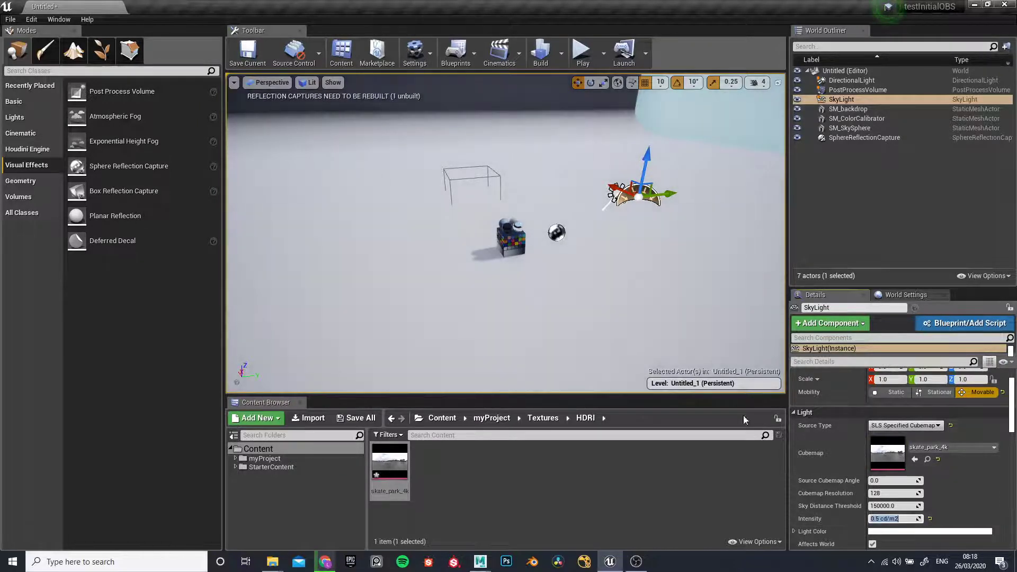
scroll(510, 271, up, 10)
right_drag(510, 270, 456, 273)
right_drag(533, 277, 609, 283)
scroll(534, 277, down, 8)
scroll(534, 277, down, 5)
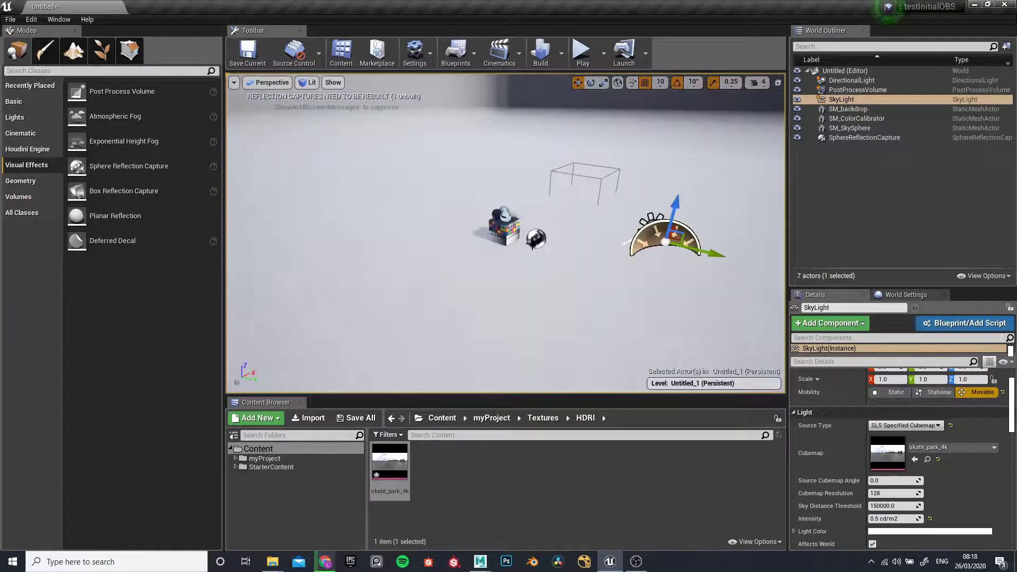
Select the PostProcessVolume in the level
click(611, 171)
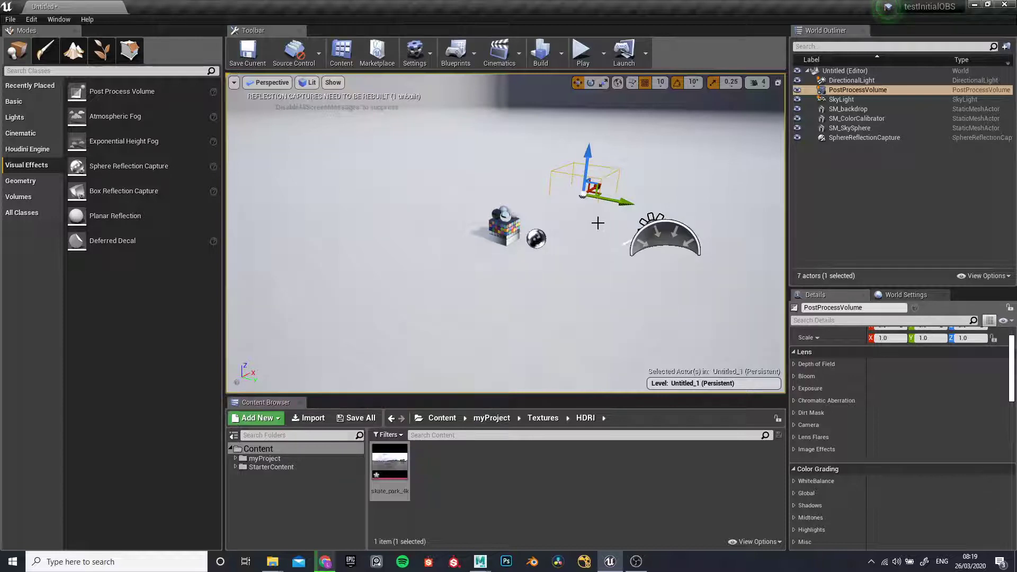
click(830, 90)
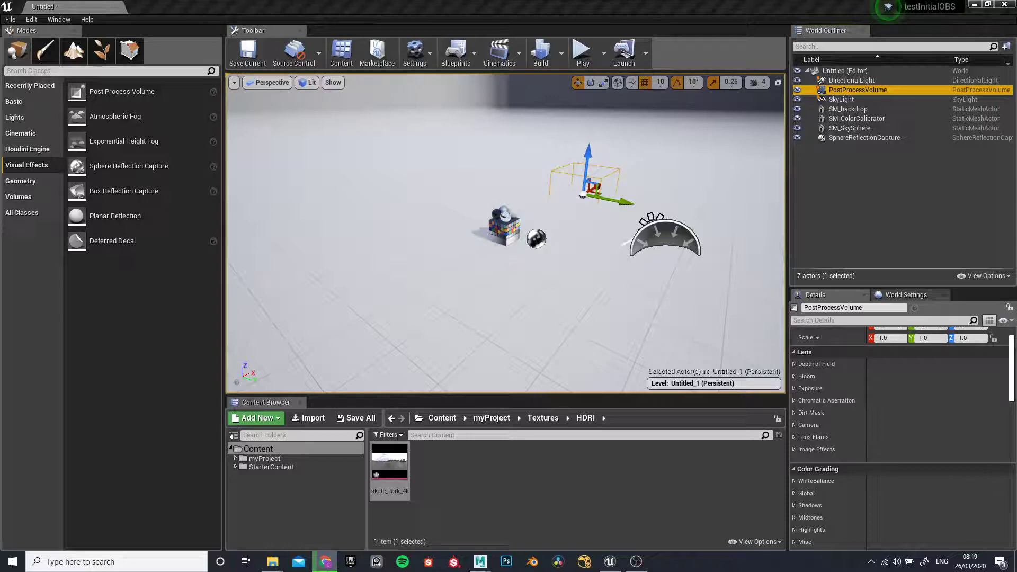
Switch to the browser and compare the flat and color-graded S-Log footage in the YouTube video, around 1:15 and 3:41
drag(1016, 175, 767, 0)
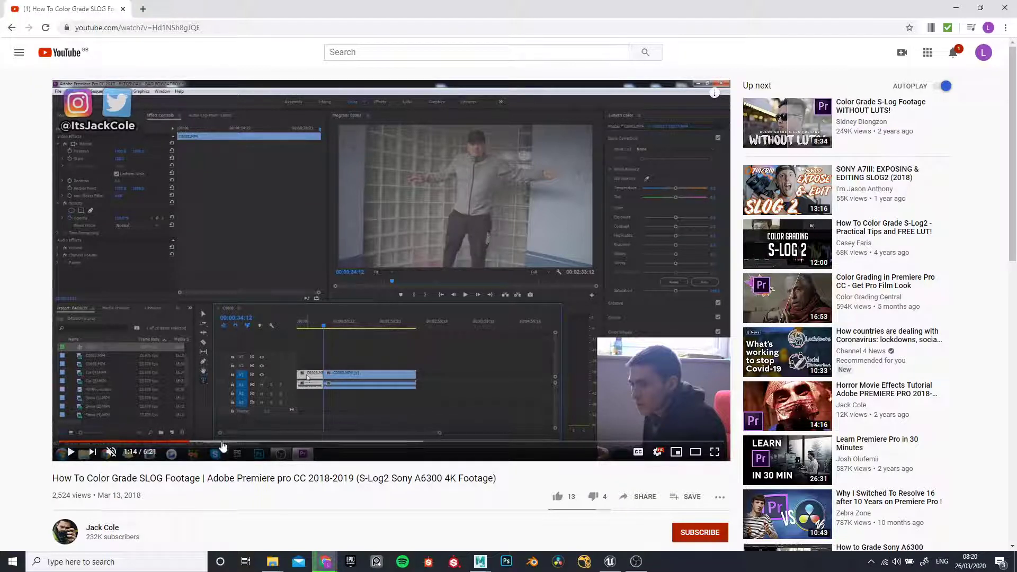
drag(238, 441, 465, 449)
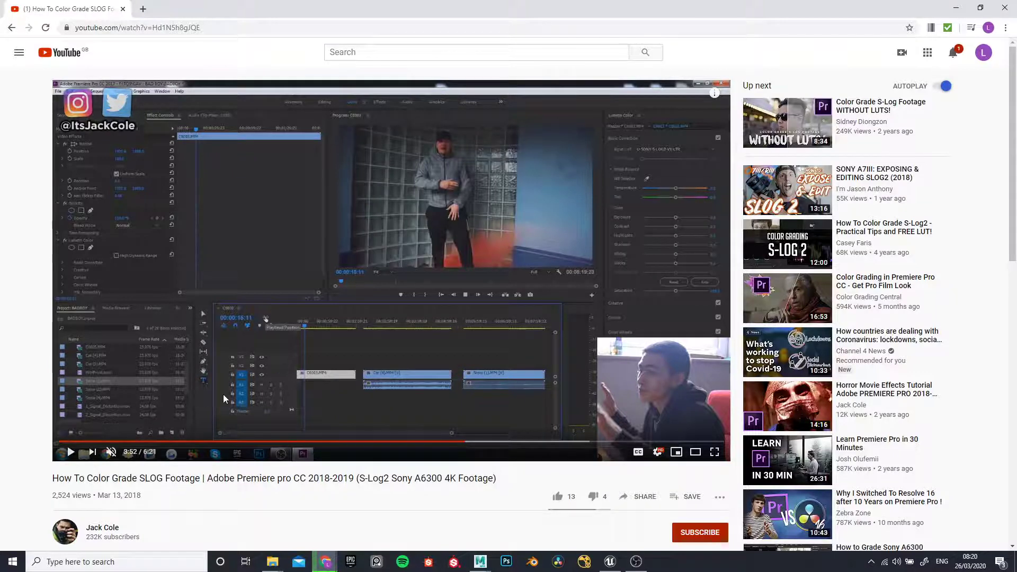
click(191, 442)
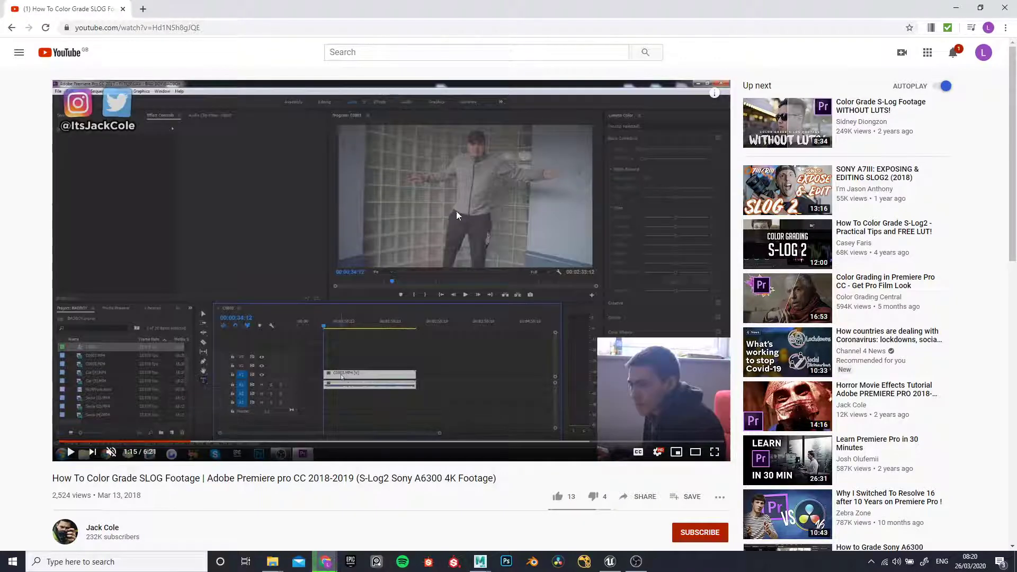
drag(476, 442, 443, 442)
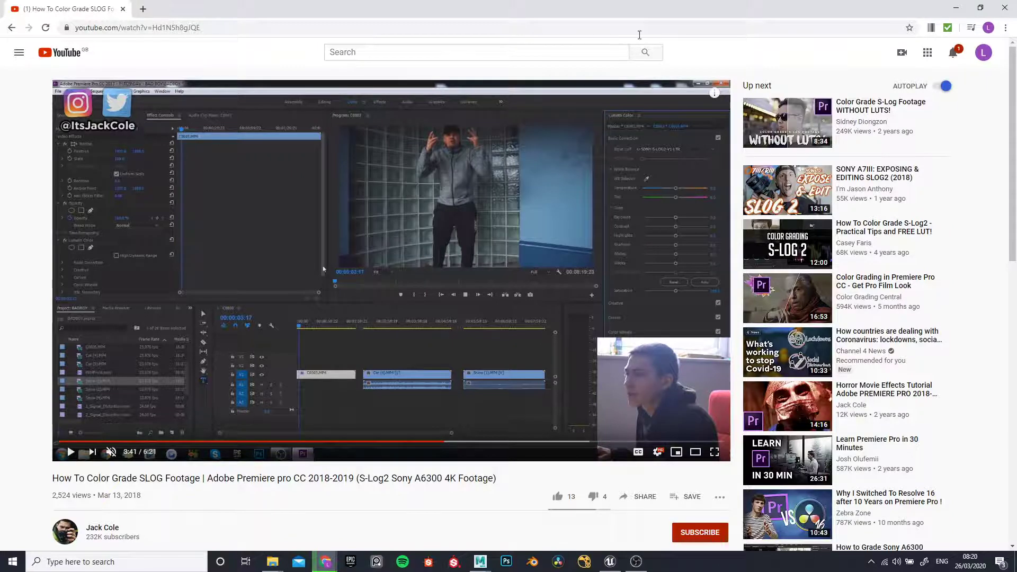
Return to Unreal Editor and examine the PostProcessVolume's Lens, Color Grading and Film settings
key(alt+Tab)
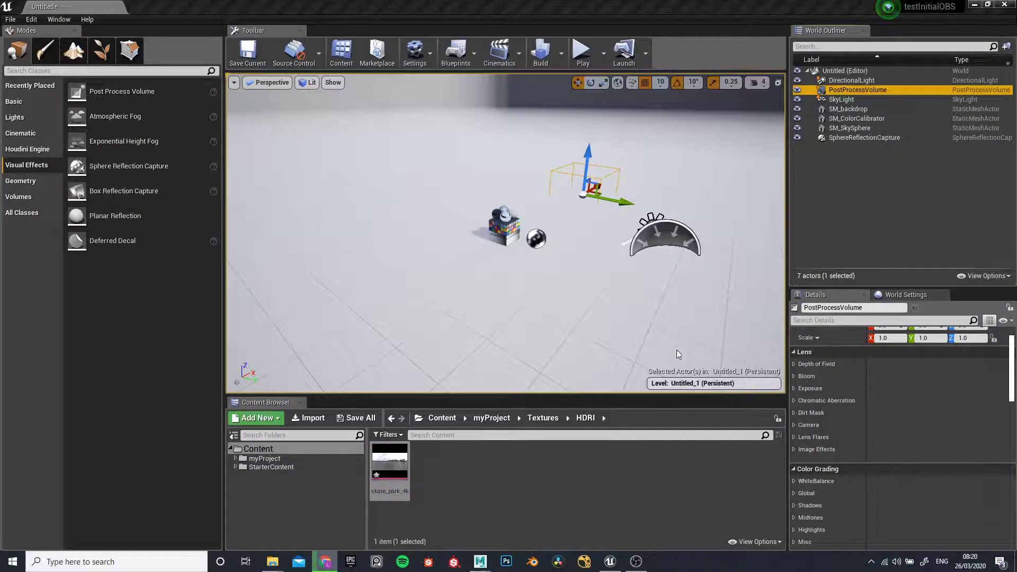
scroll(840, 443, down, 5)
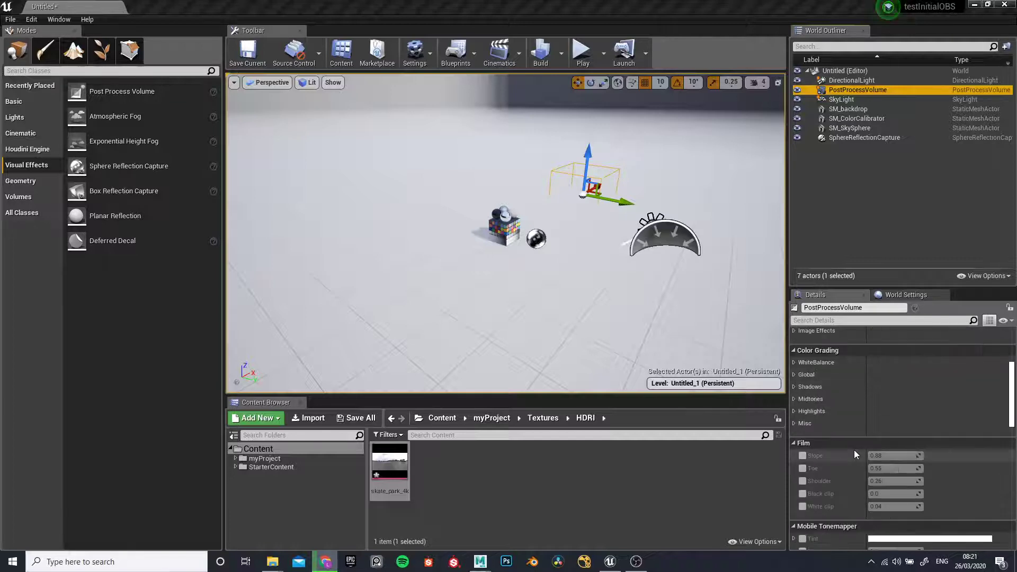
scroll(853, 450, down, 2)
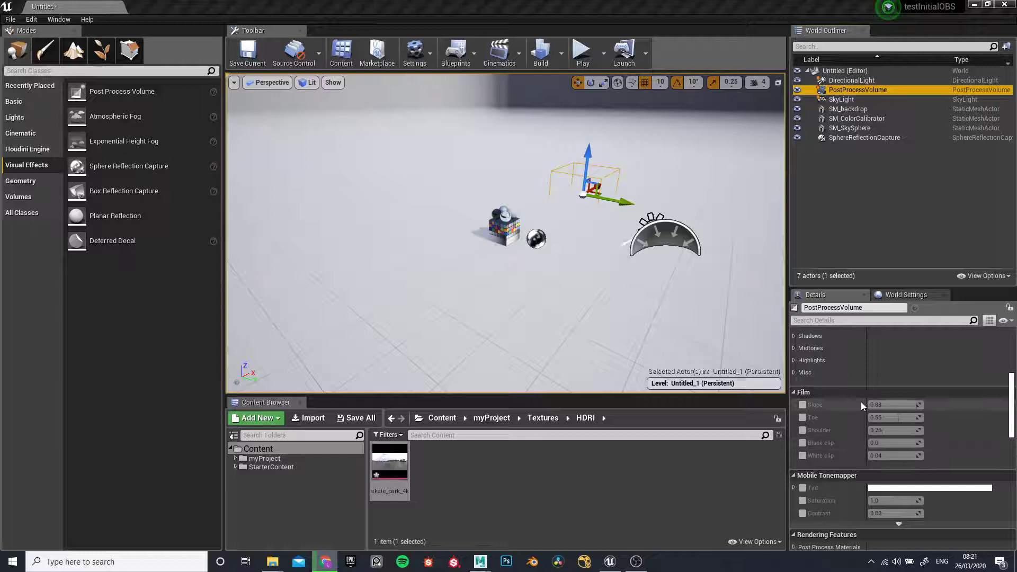
scroll(860, 401, up, 2)
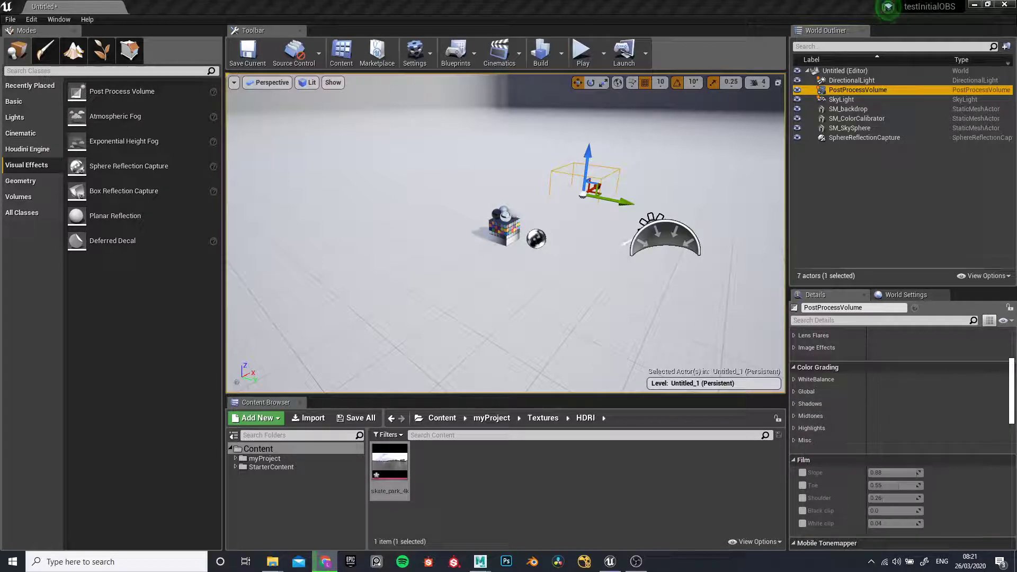
scroll(804, 402, up, 2)
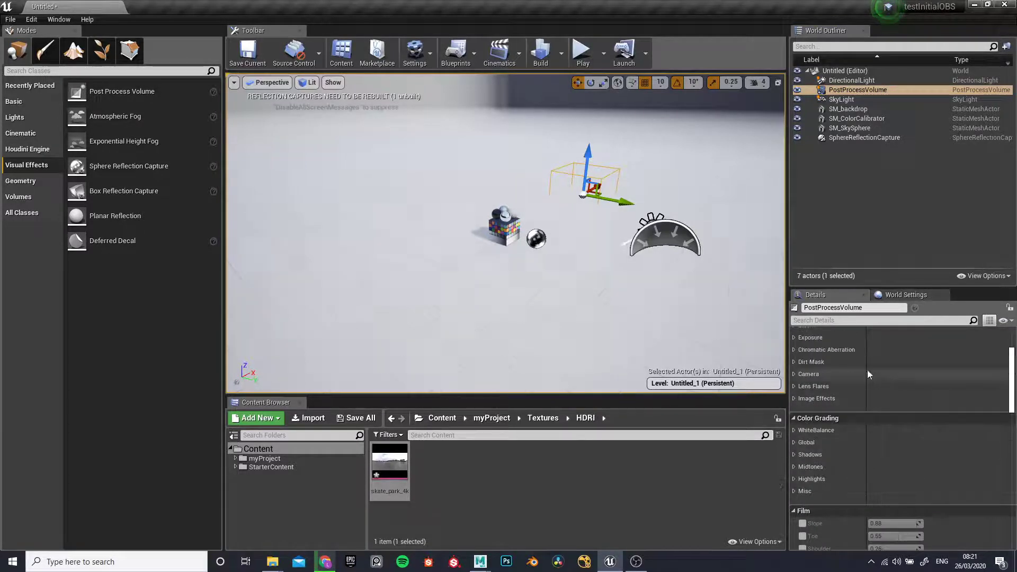
scroll(873, 458, up, 1)
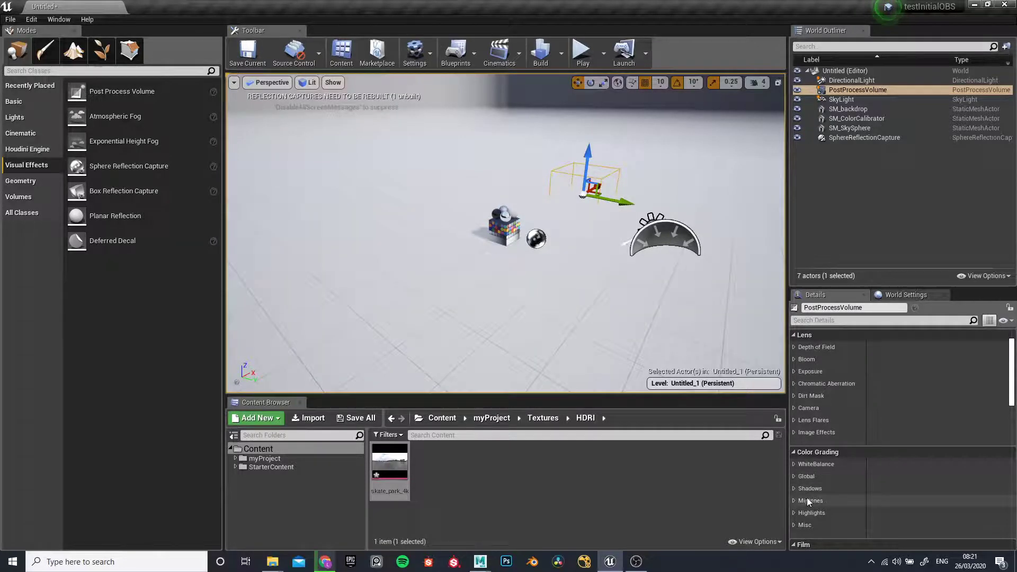
scroll(921, 409, up, 2)
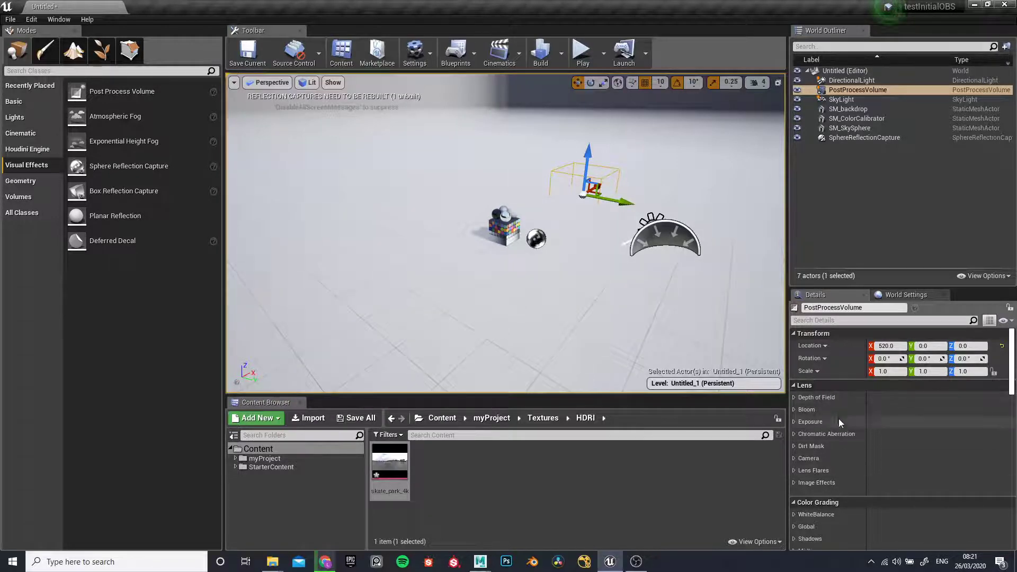
scroll(846, 455, down, 6)
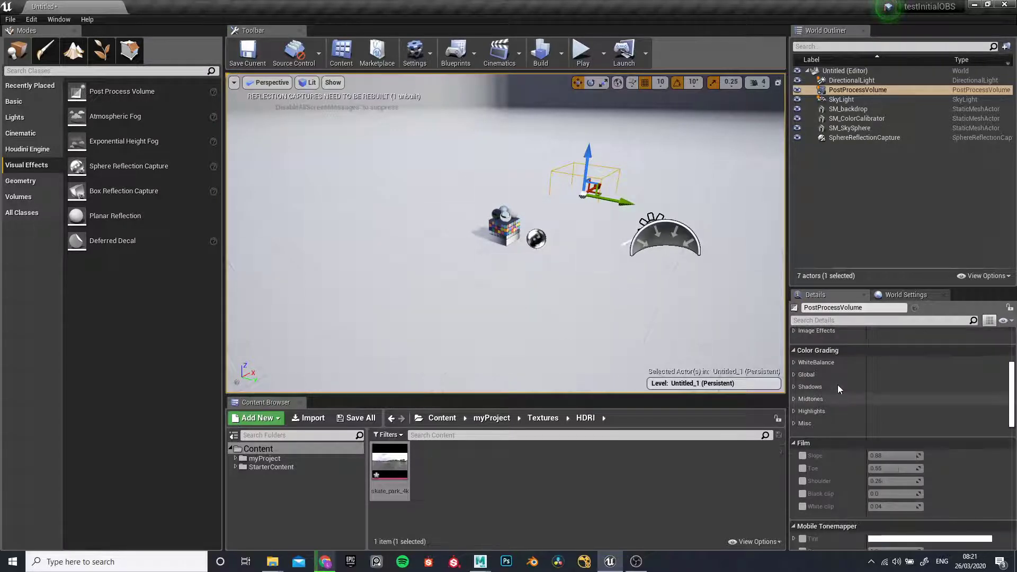
scroll(829, 389, up, 2)
scroll(823, 430, down, 1)
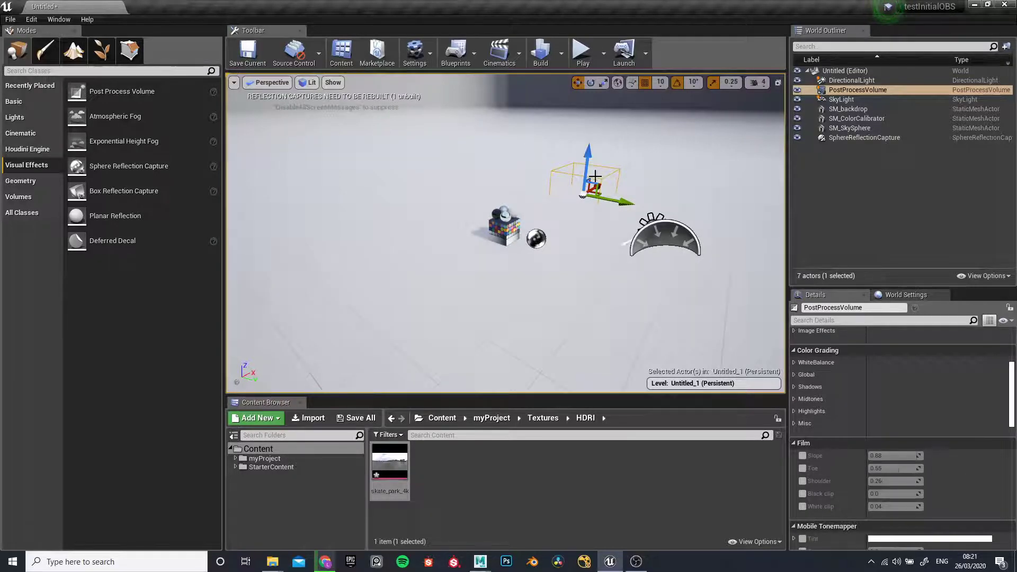
scroll(895, 460, up, 1)
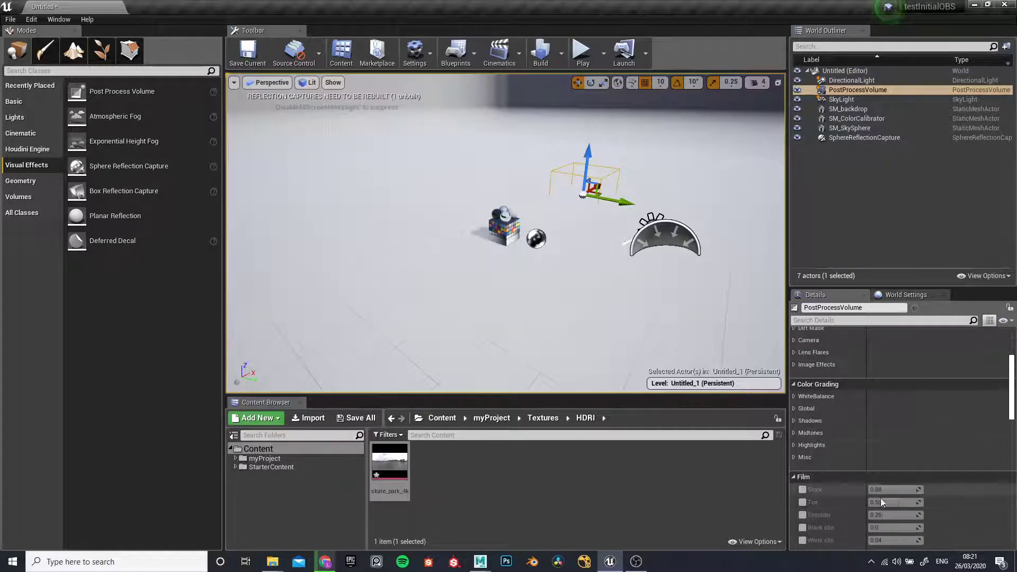
scroll(886, 412, up, 3)
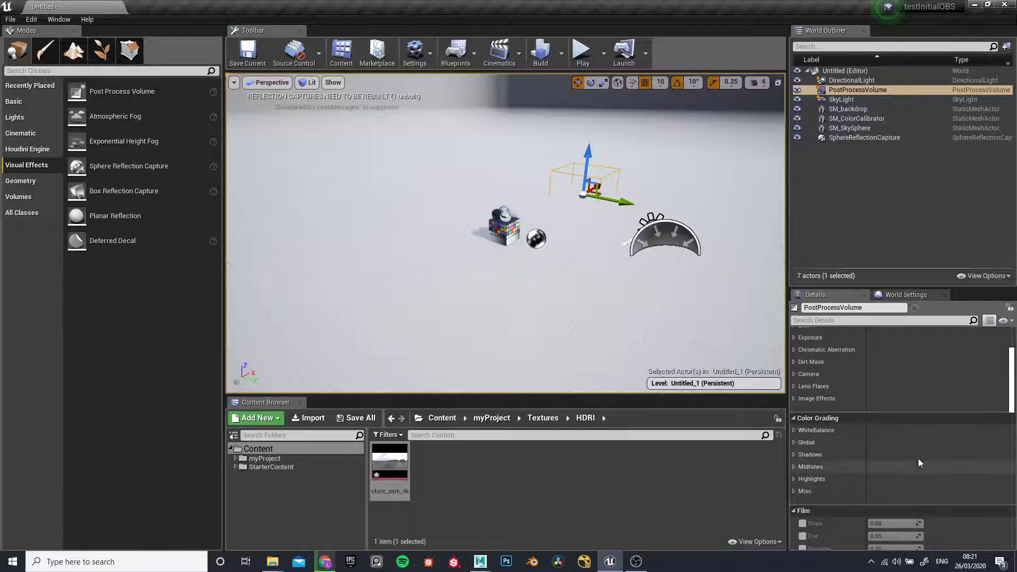
scroll(875, 486, up, 4)
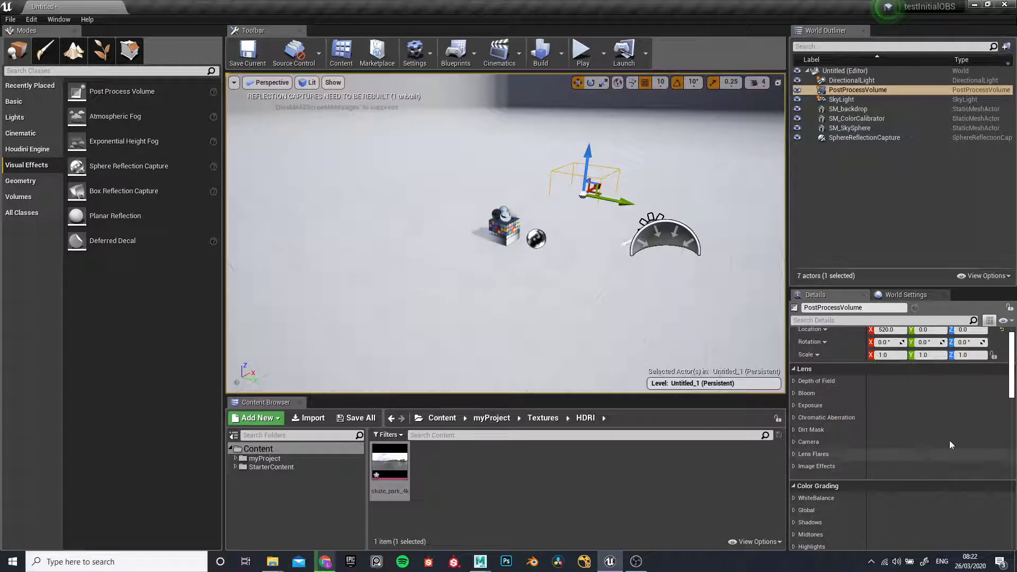
scroll(863, 417, down, 10)
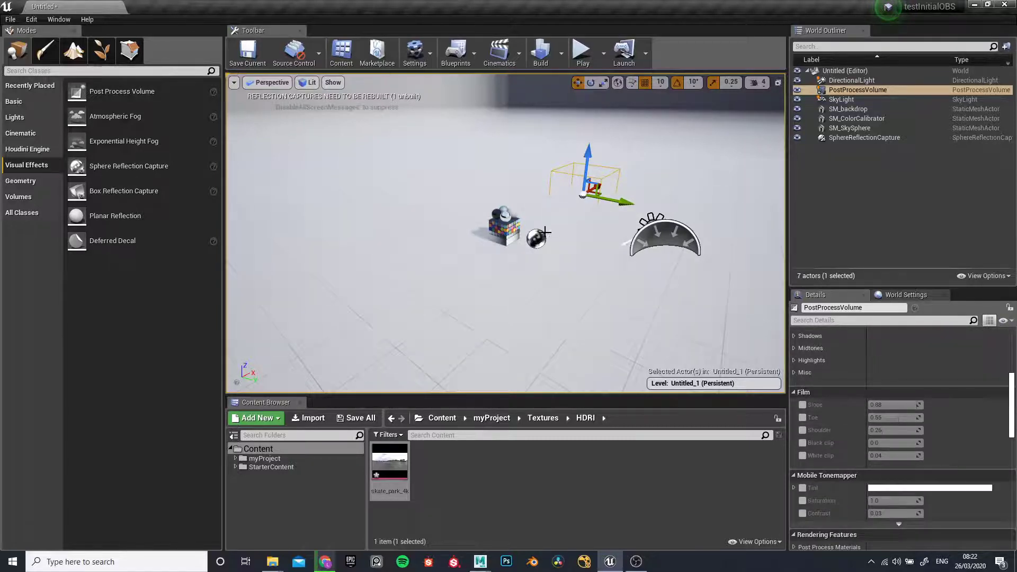
Raise the PostProcessVolume to a Z location of 100 and enable Infinite Extent (Unbound) for it
drag(587, 154, 566, 149)
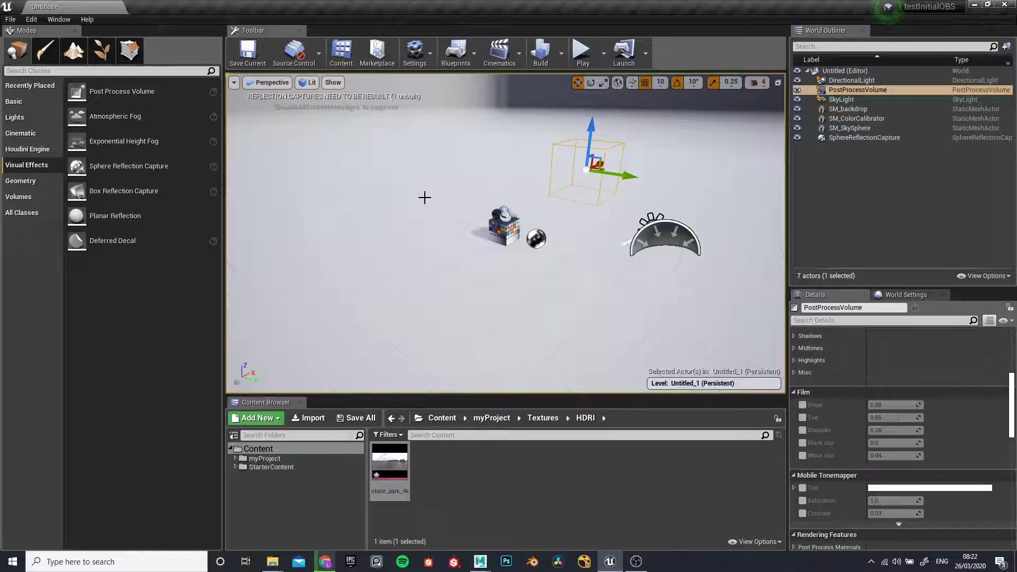
scroll(873, 482, down, 15)
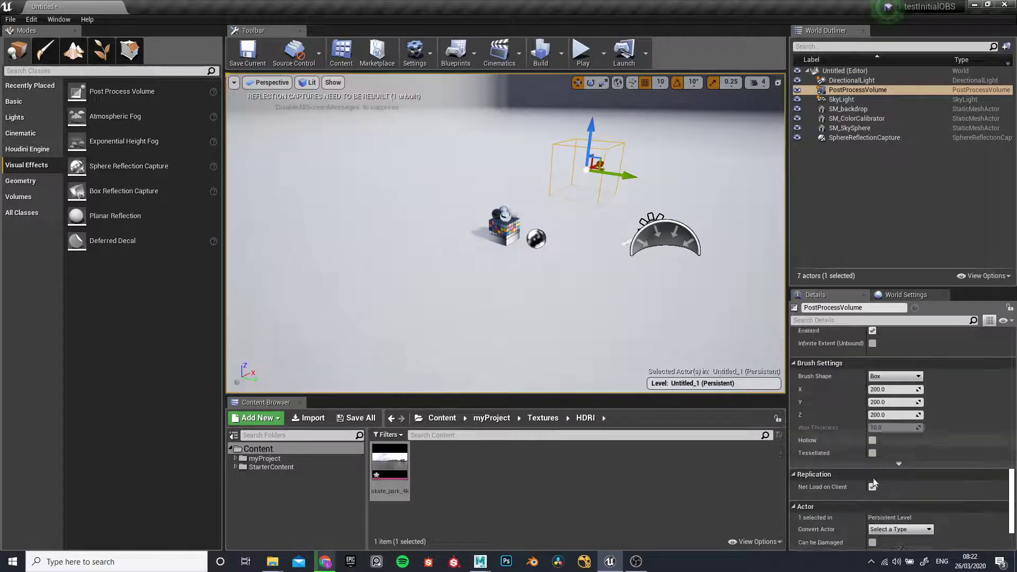
scroll(873, 483, down, 2)
scroll(861, 423, up, 5)
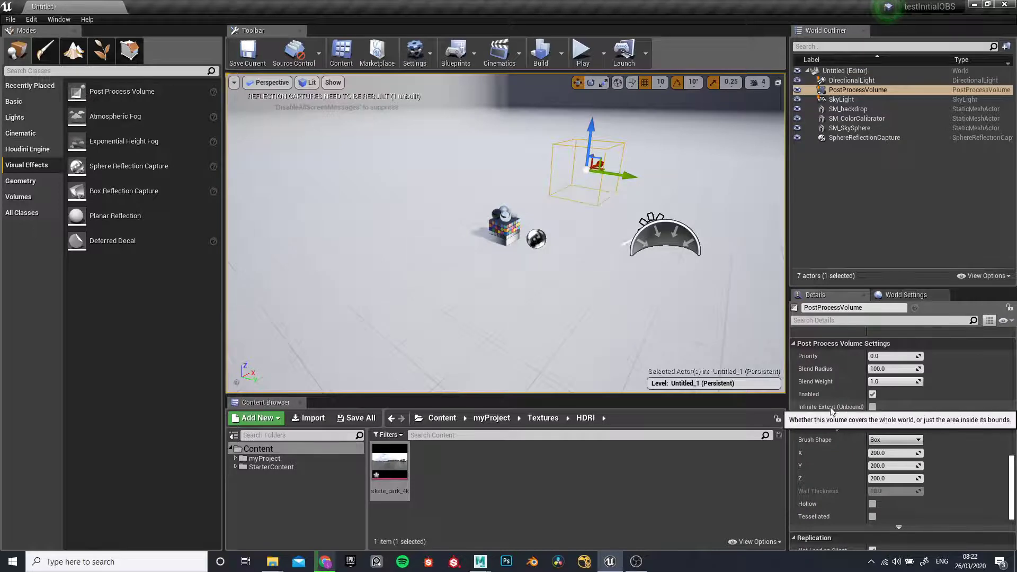
click(872, 407)
Enable the PostProcessVolume's exposure overrides for Metering Mode, Min EV100 and Max EV100, keeping Auto Exposure Histogram as the mode
scroll(864, 391, up, 10)
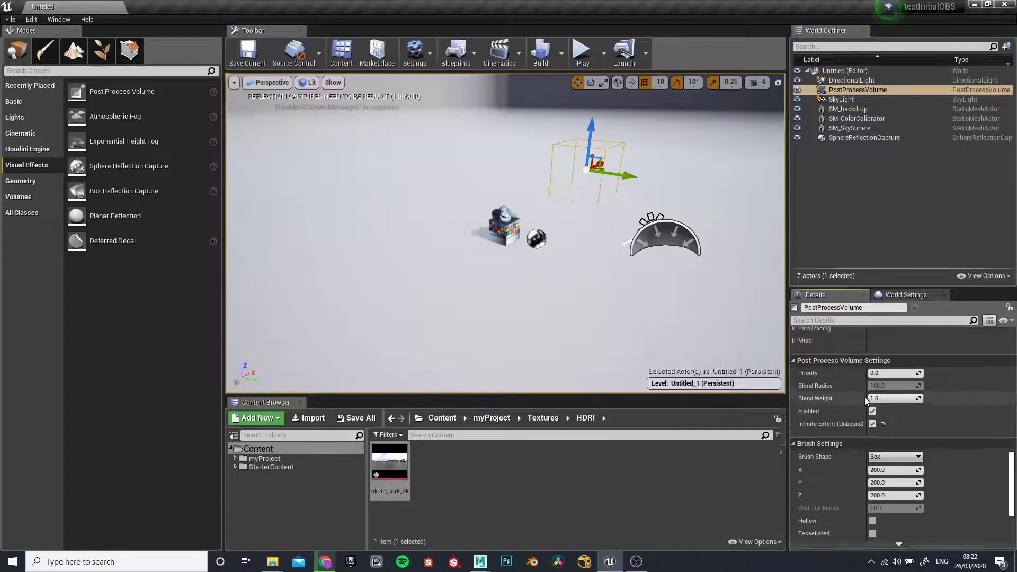
scroll(860, 385, up, 5)
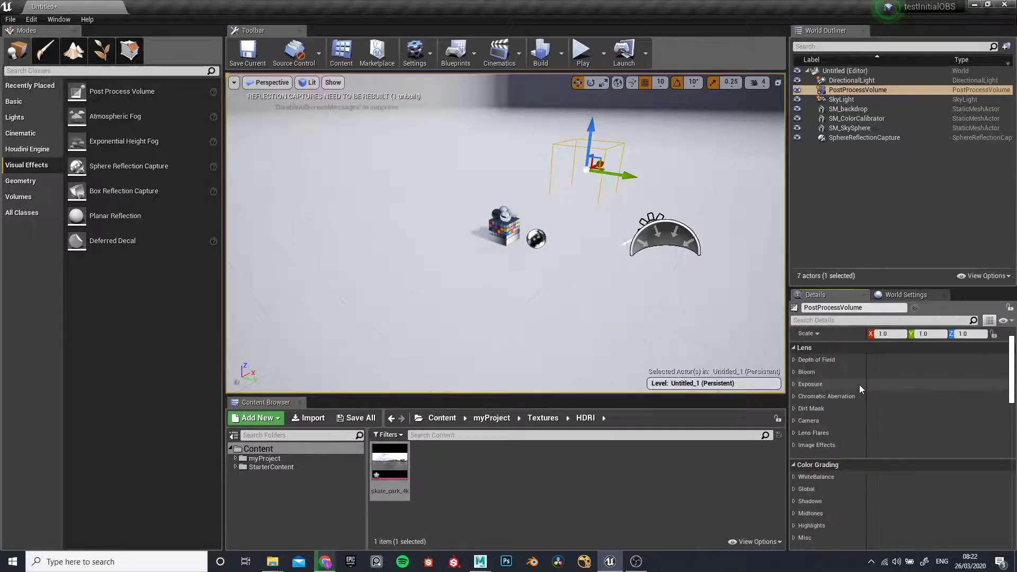
click(793, 421)
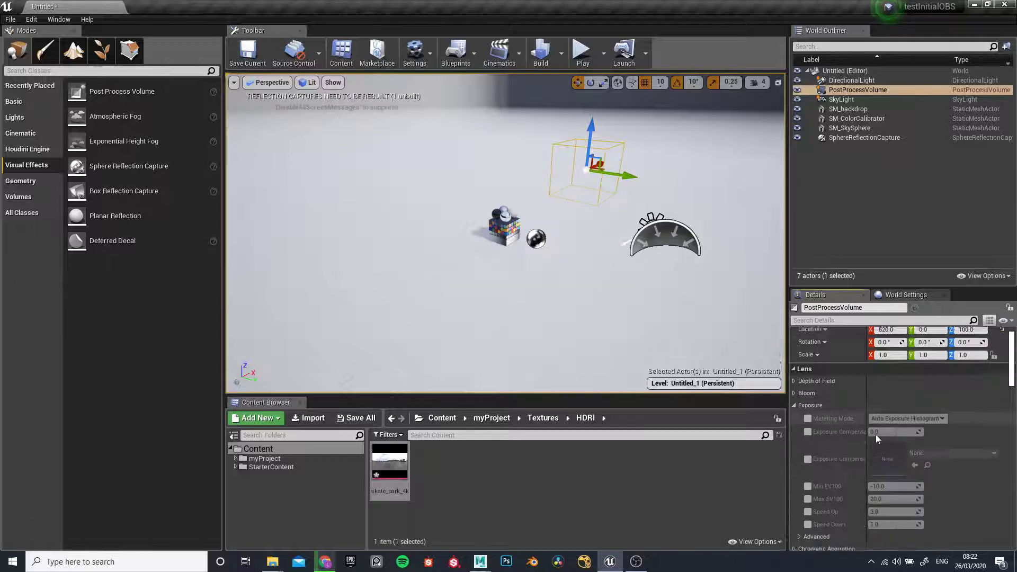
scroll(875, 434, down, 3)
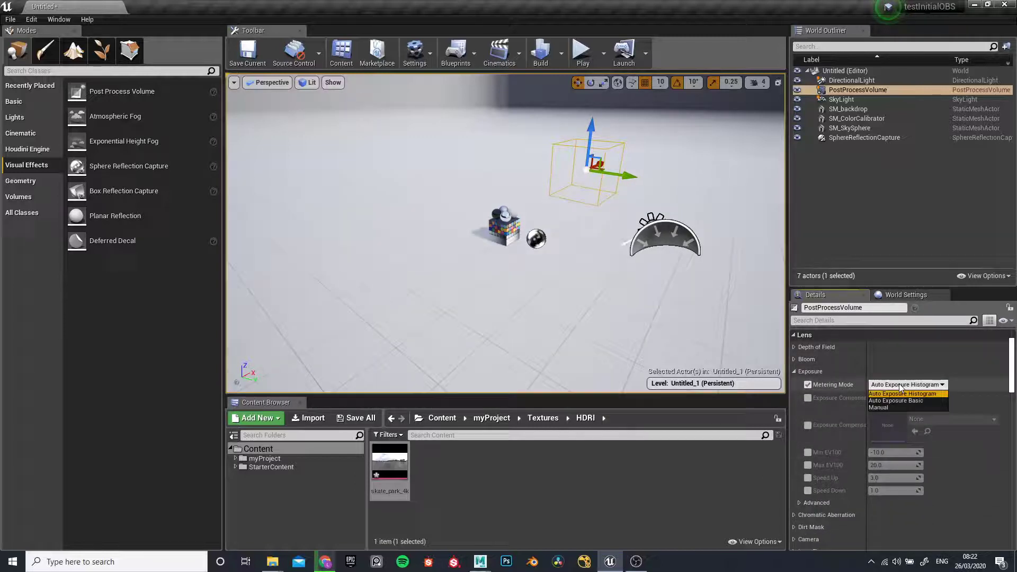
click(808, 453)
click(809, 465)
Set both Min EV100 and Max EV100 of the PostProcessVolume to 1
click(889, 453)
text(1)
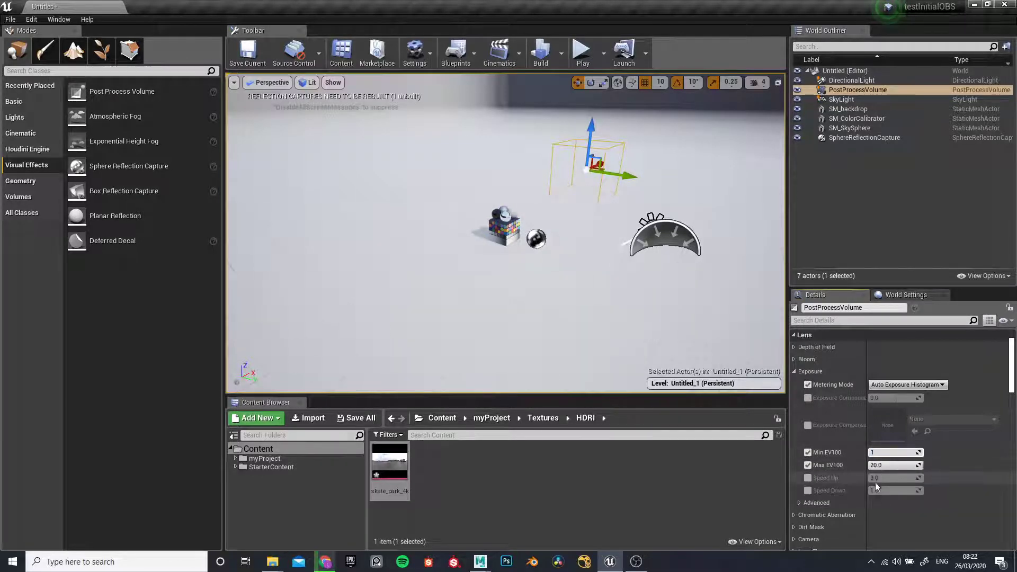
key(Return)
click(888, 466)
text(1)
key(Return)
click(891, 453)
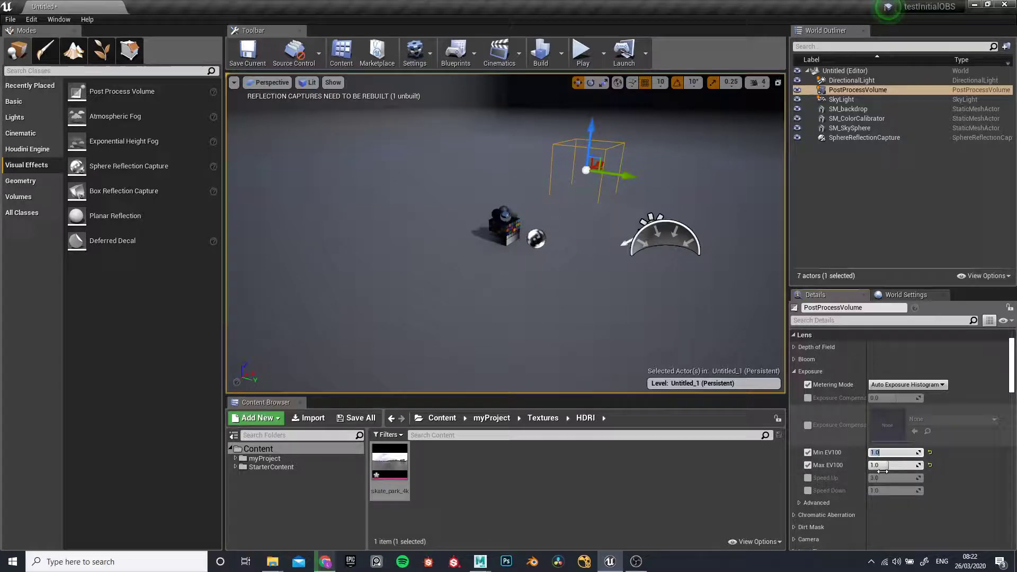
Restore the SkyLight's default intensity, try it at 0, and set it to 3 cd/m2
mouse_move(449, 285)
alt+mouse_down()
mouse_move(472, 304)
mouse_move(503, 284)
mouse_move(448, 285)
alt+mouse_up()
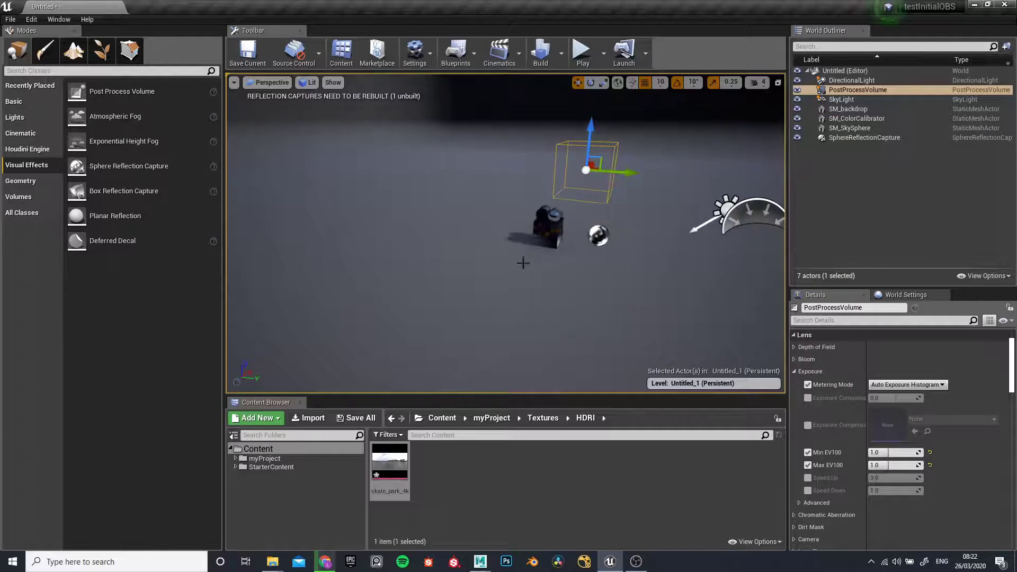
click(763, 213)
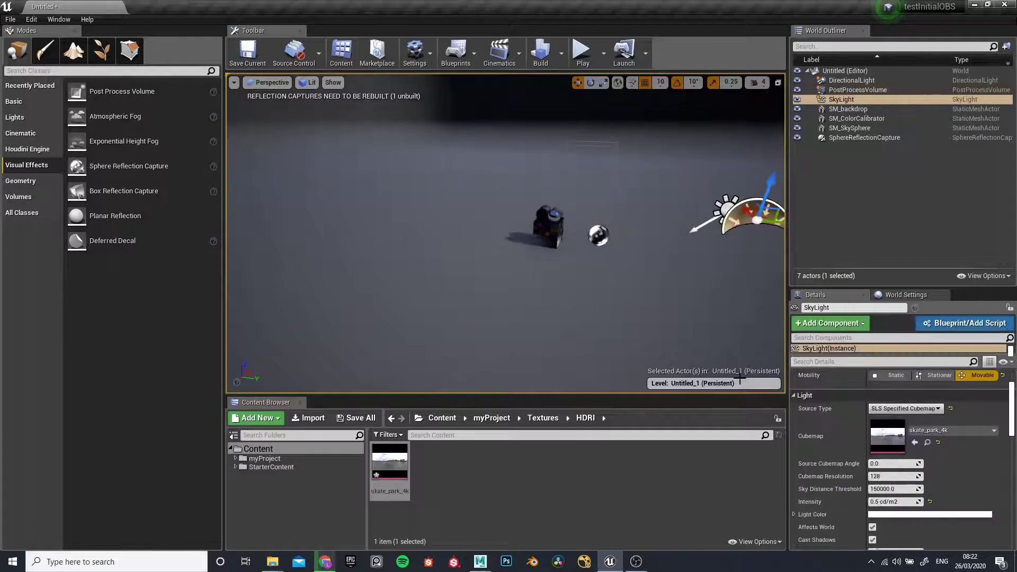
click(930, 502)
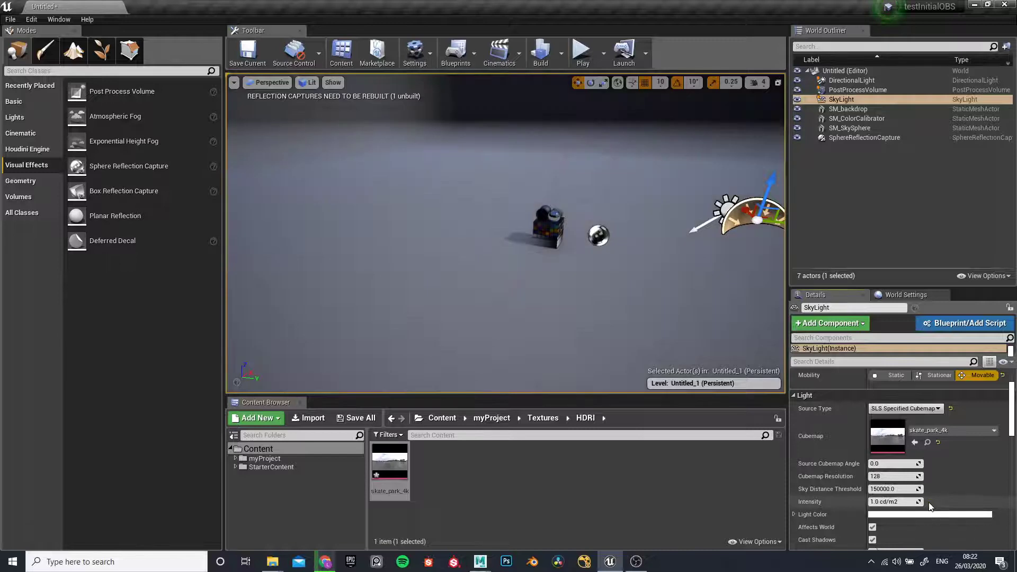
mouse_move(886, 502)
mouse_down()
mouse_move(915, 502)
mouse_move(870, 502)
mouse_up()
click(887, 503)
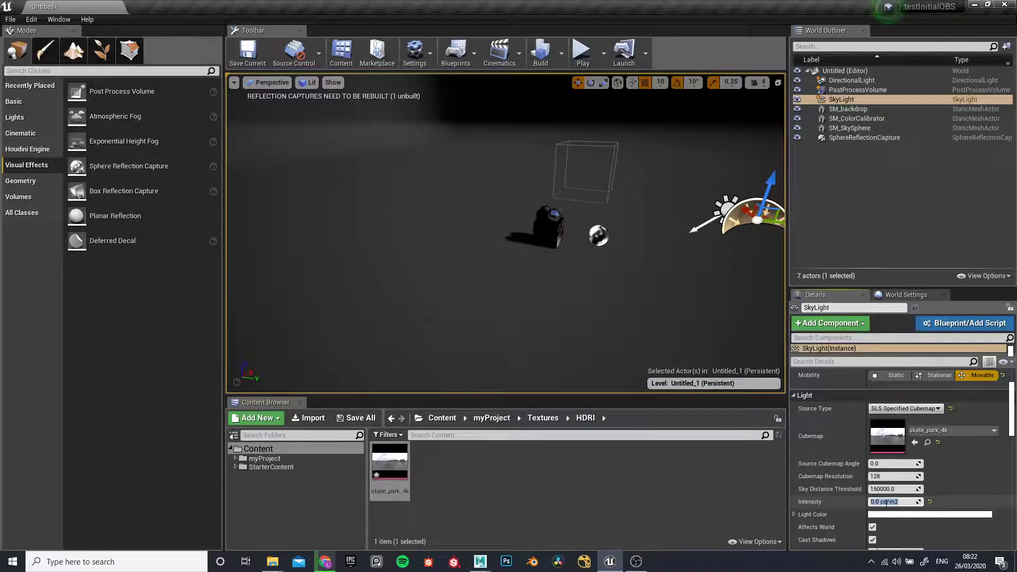
text(3)
key(Return)
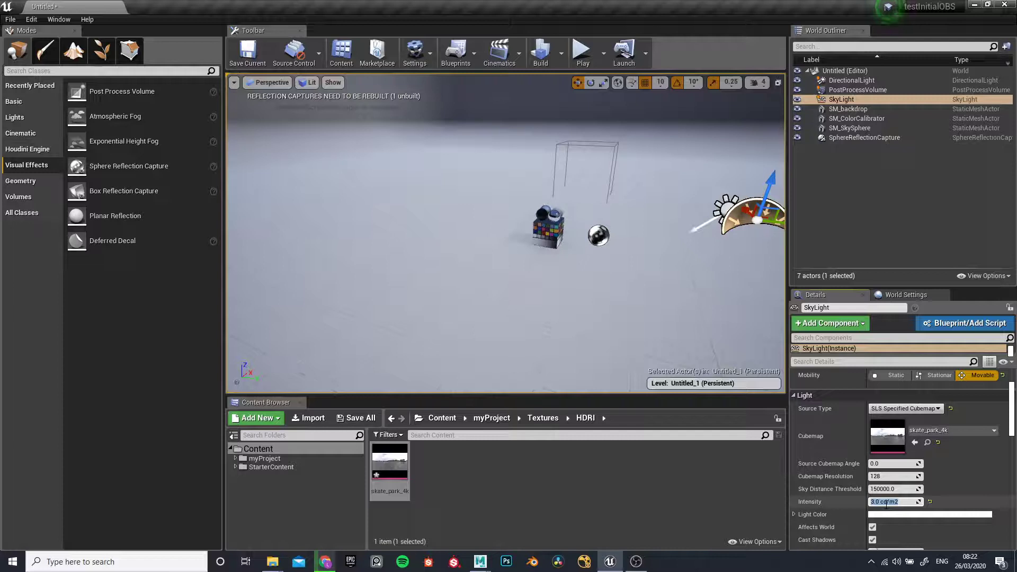
alt+drag(569, 346, 534, 326)
alt+drag(475, 243, 635, 312)
Select the PostProcessVolume and look for the auto exposure option in the Editor Preferences
click(378, 238)
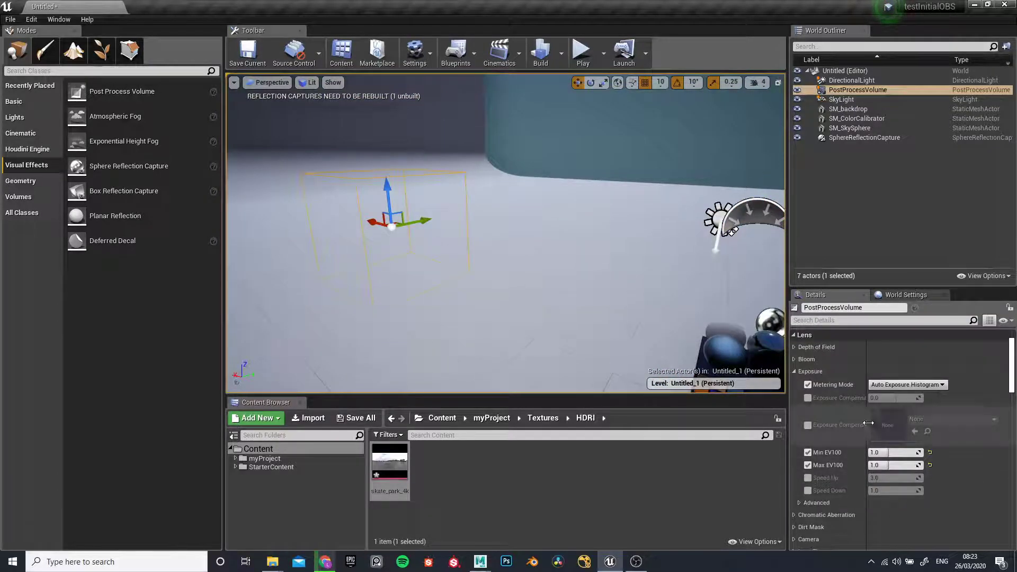
scroll(869, 454, up, 2)
scroll(868, 453, down, 2)
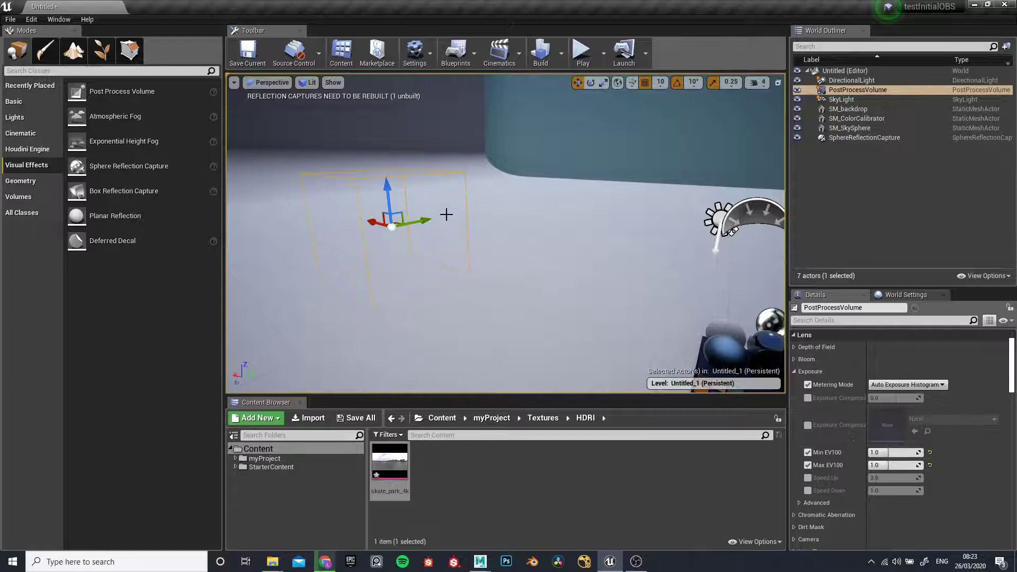
click(31, 19)
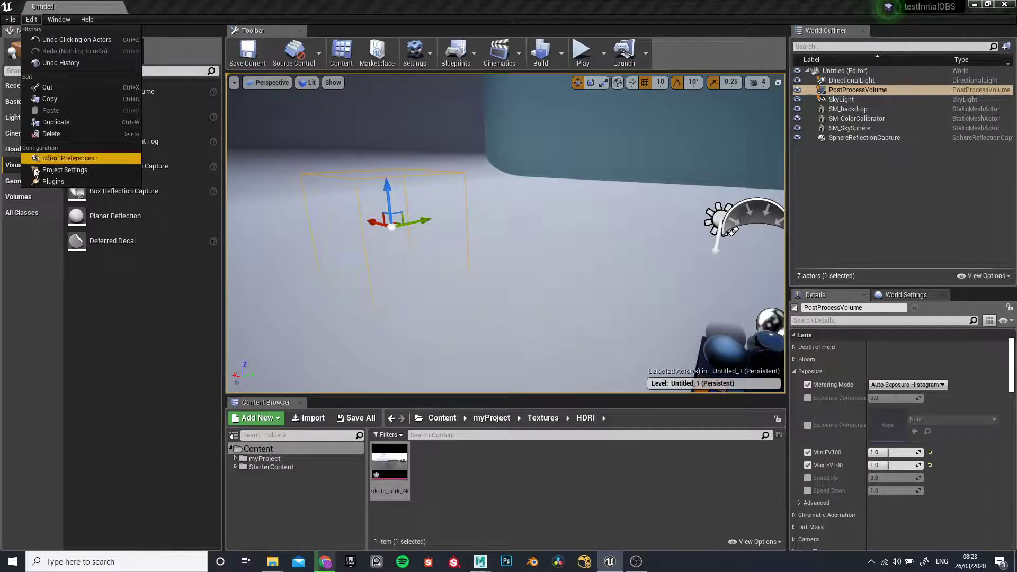
click(80, 158)
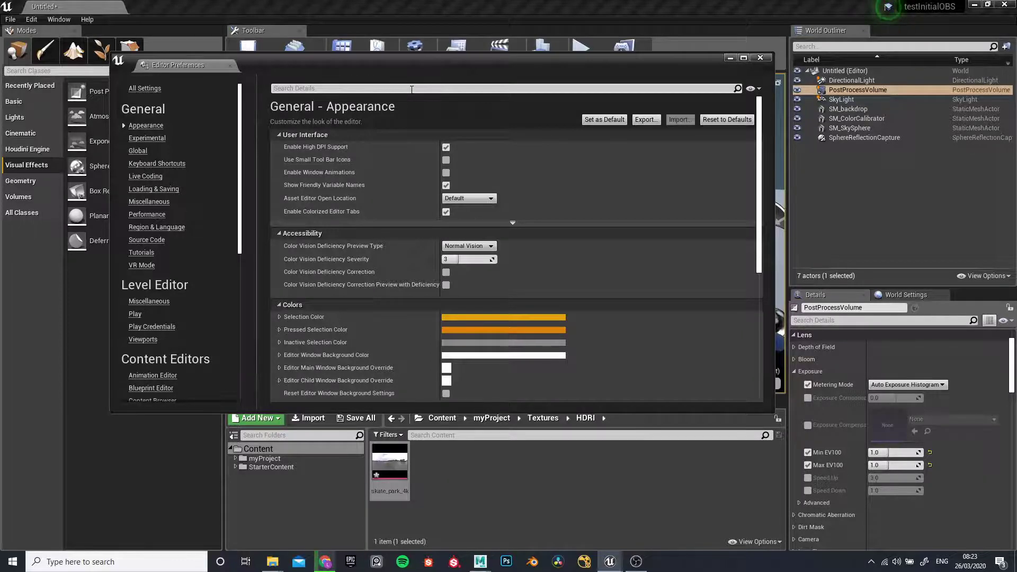
click(411, 88)
text(auto es)
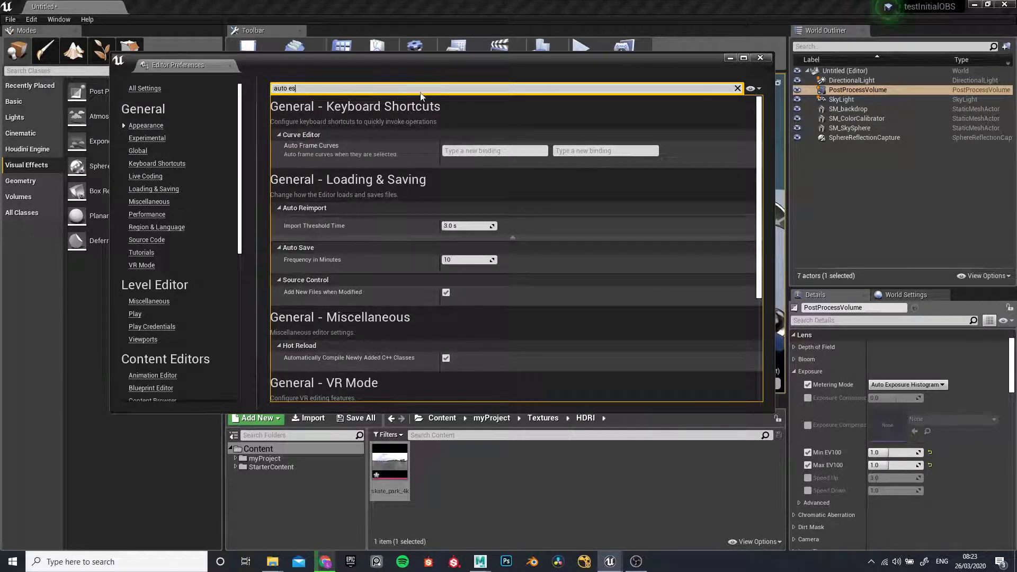
click(759, 57)
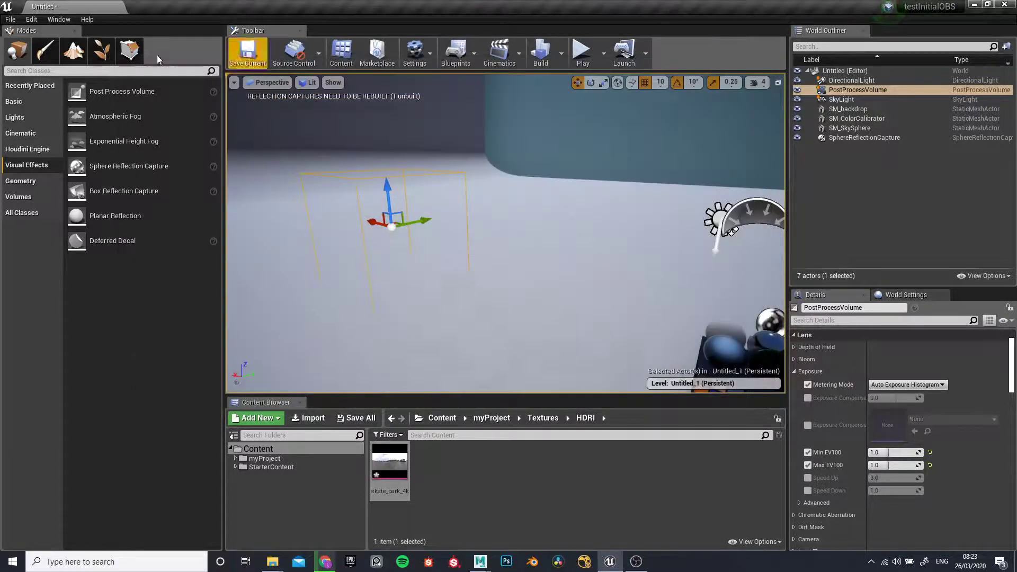
Find the auto exposure options in the Project Settings and disable Auto Exposure in the default rendering settings
click(32, 19)
click(67, 170)
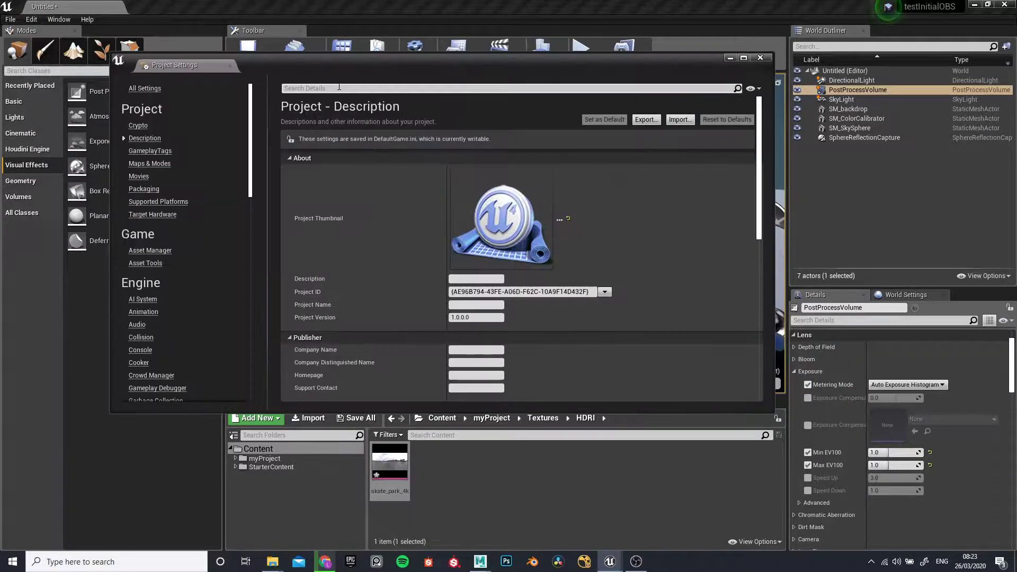
click(339, 88)
text(auto expo)
click(452, 148)
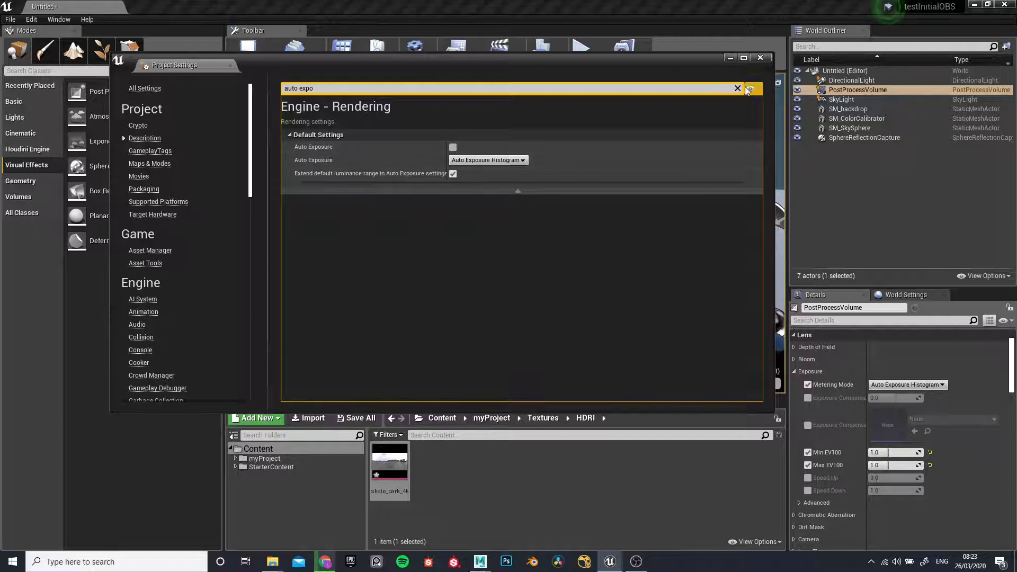
click(761, 58)
click(233, 82)
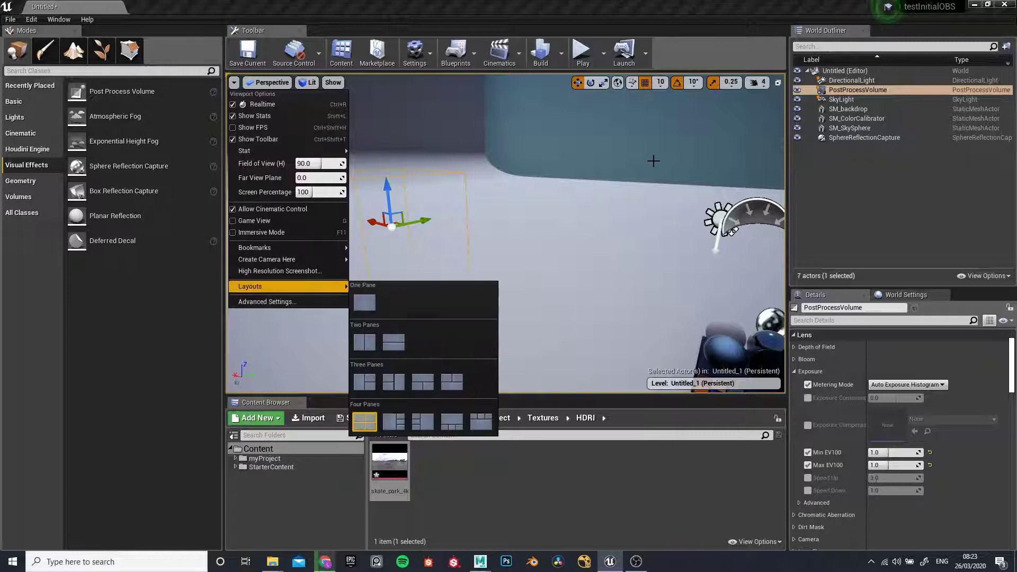
click(311, 82)
click(554, 190)
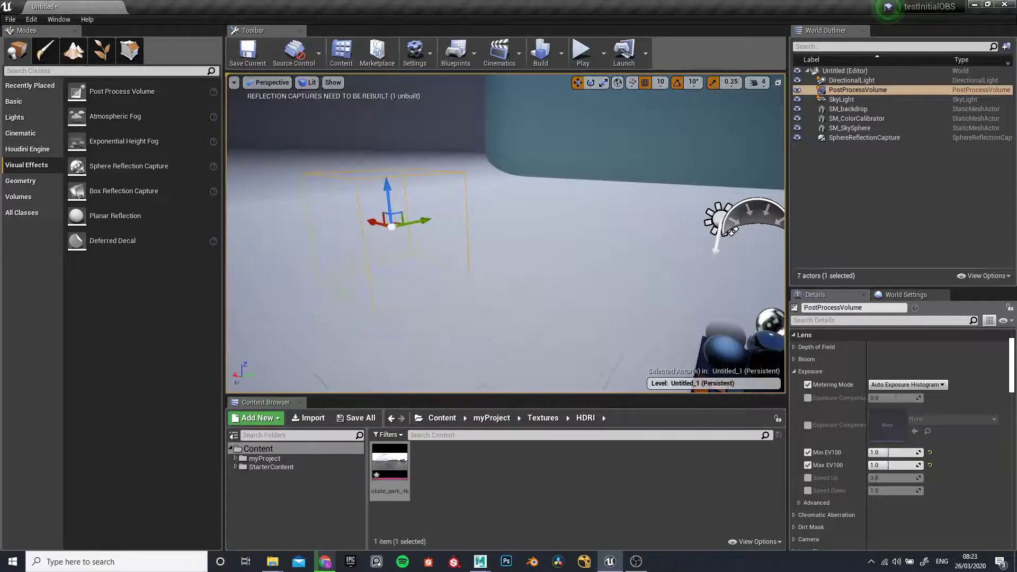
click(495, 252)
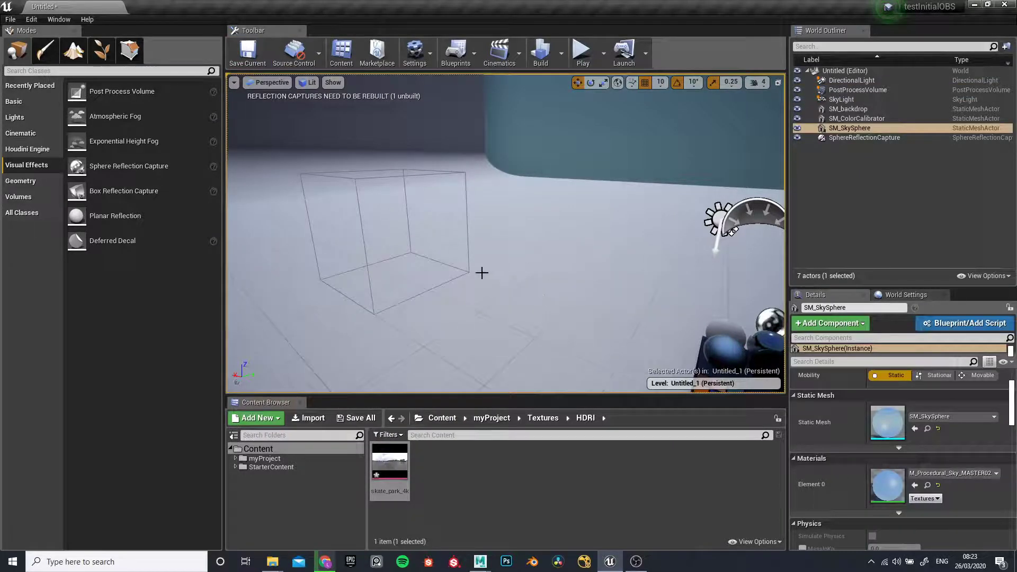
click(463, 172)
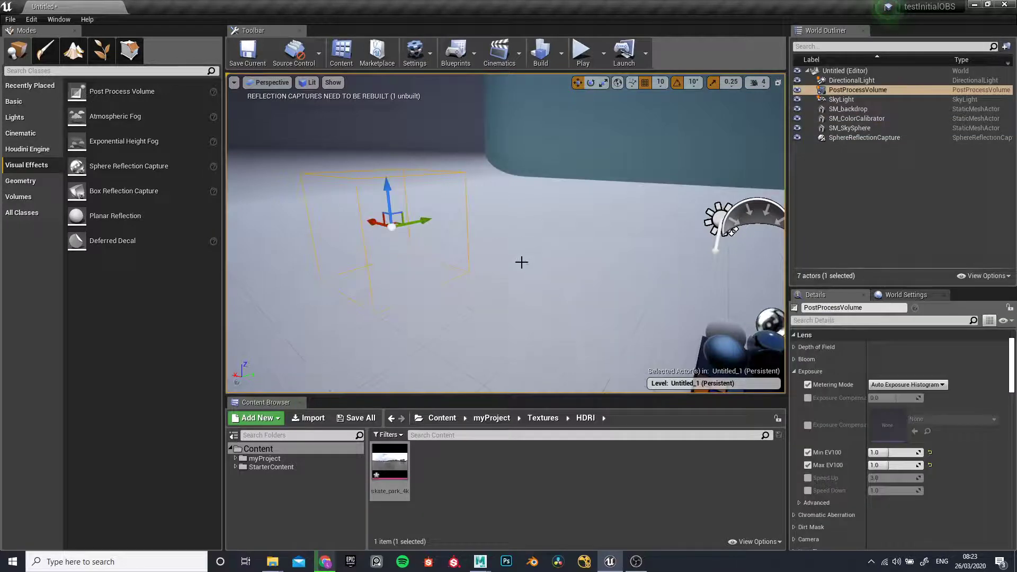
mouse_move(594, 322)
mouse_down()
mouse_move(614, 313)
mouse_move(595, 322)
mouse_up()
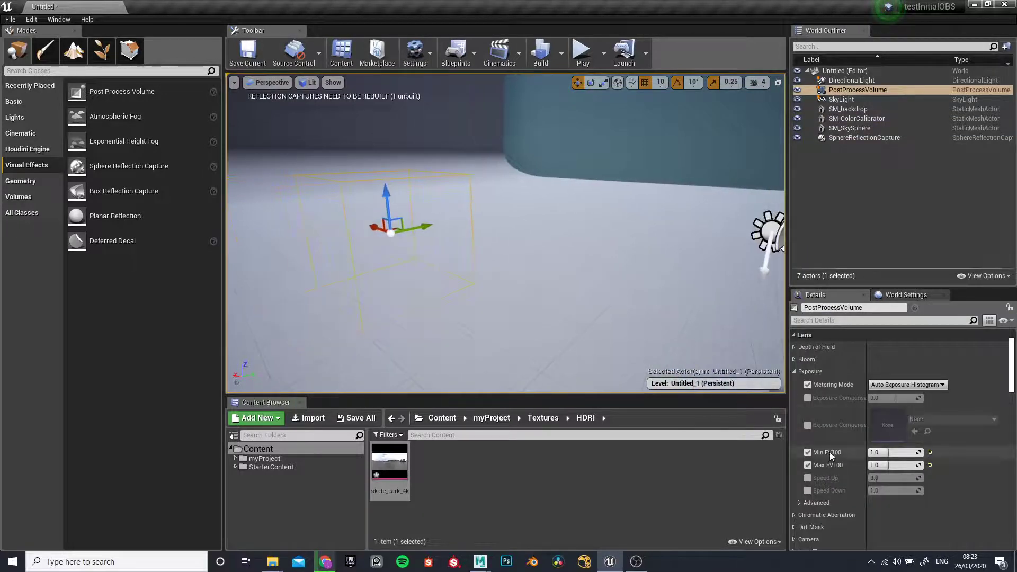
scroll(829, 456, down, 3)
scroll(830, 455, up, 6)
scroll(841, 437, down, 3)
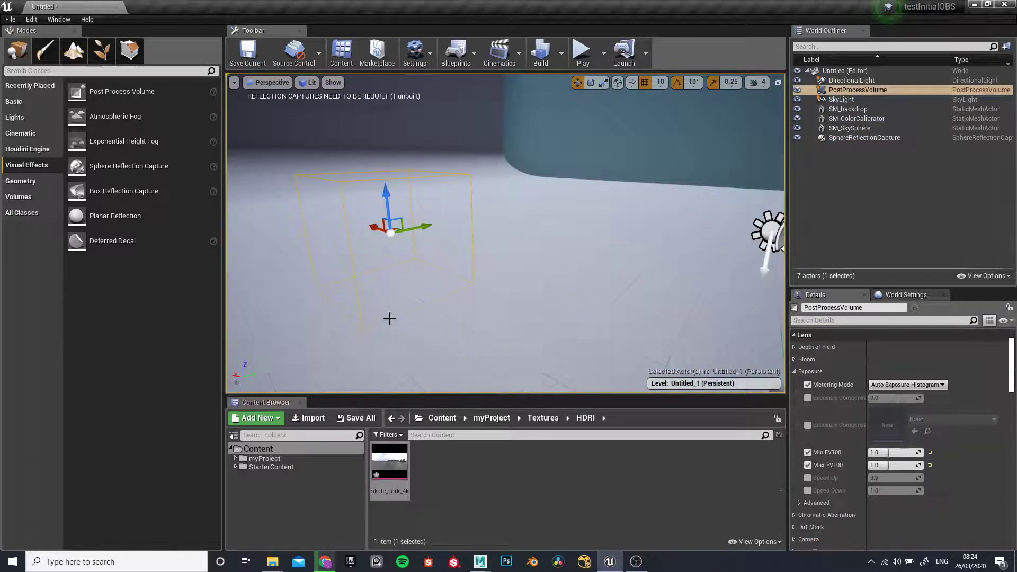
scroll(513, 236, down, 4)
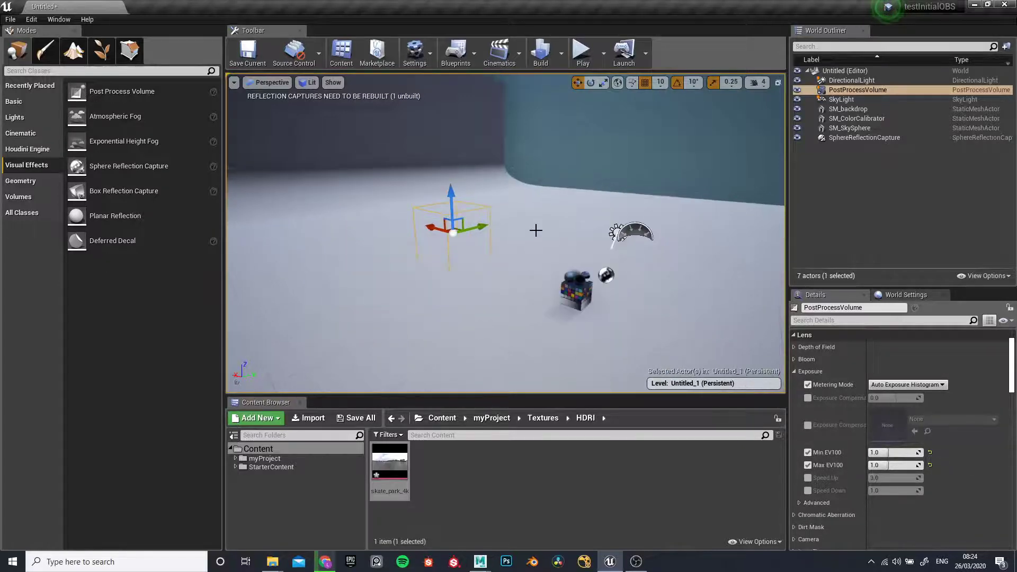
scroll(538, 235, up, 4)
Set the SkyLight's intensity to 4 cd/m2
click(680, 228)
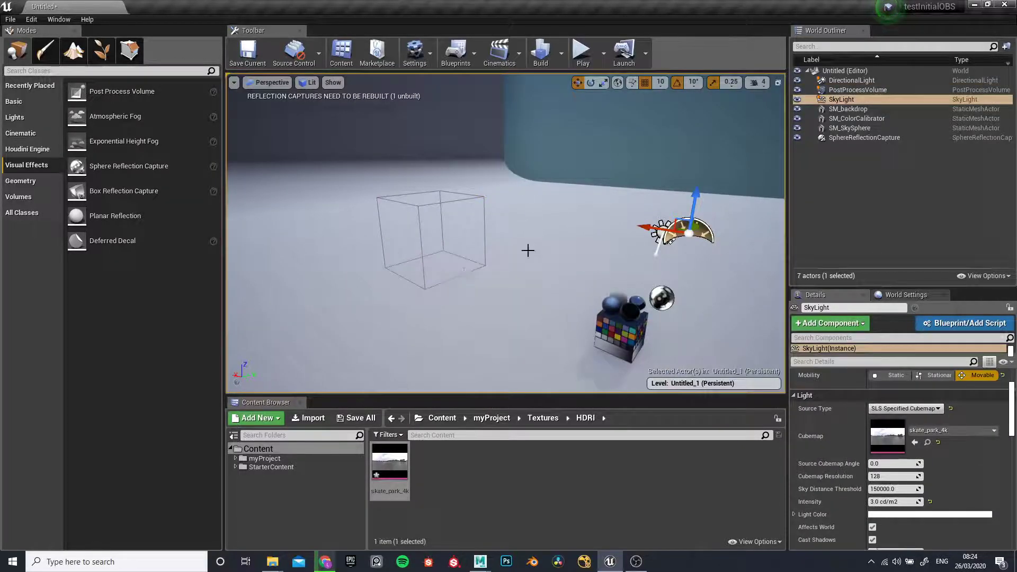
mouse_move(472, 306)
alt+mouse_down()
mouse_move(350, 318)
mouse_move(366, 328)
mouse_move(318, 313)
mouse_move(471, 304)
alt+mouse_up()
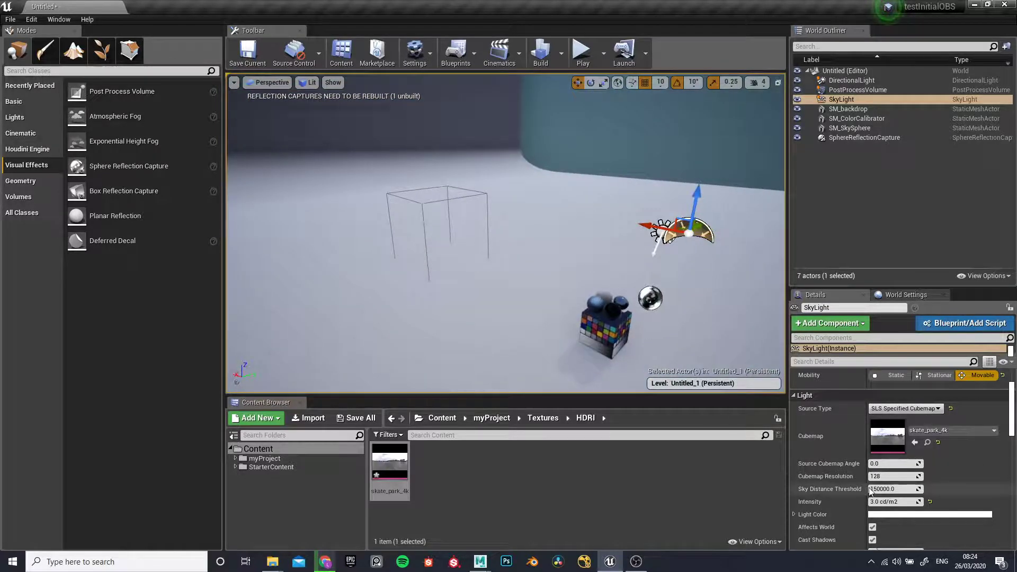
text(4)
key(Return)
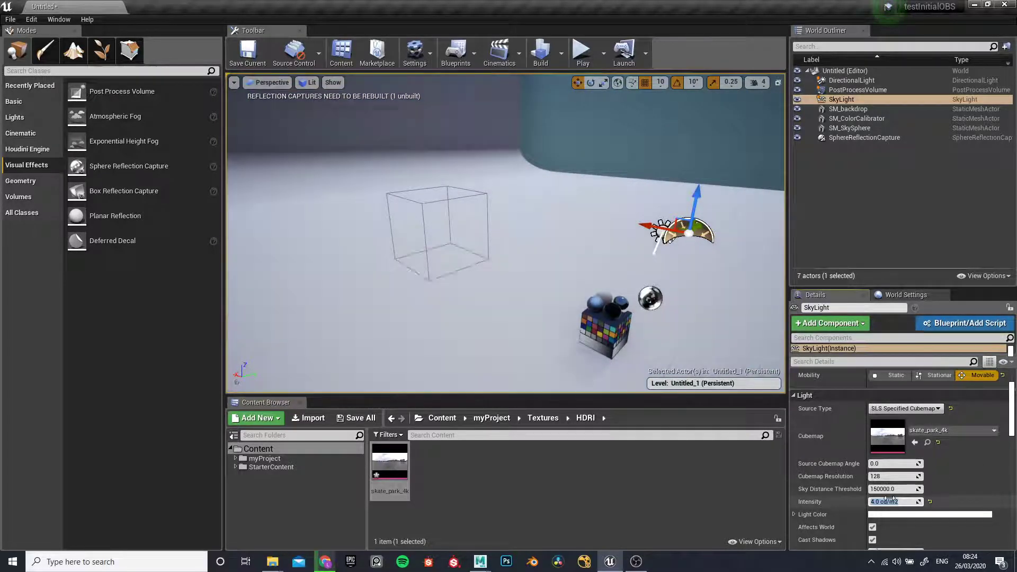
alt+drag(456, 252, 447, 200)
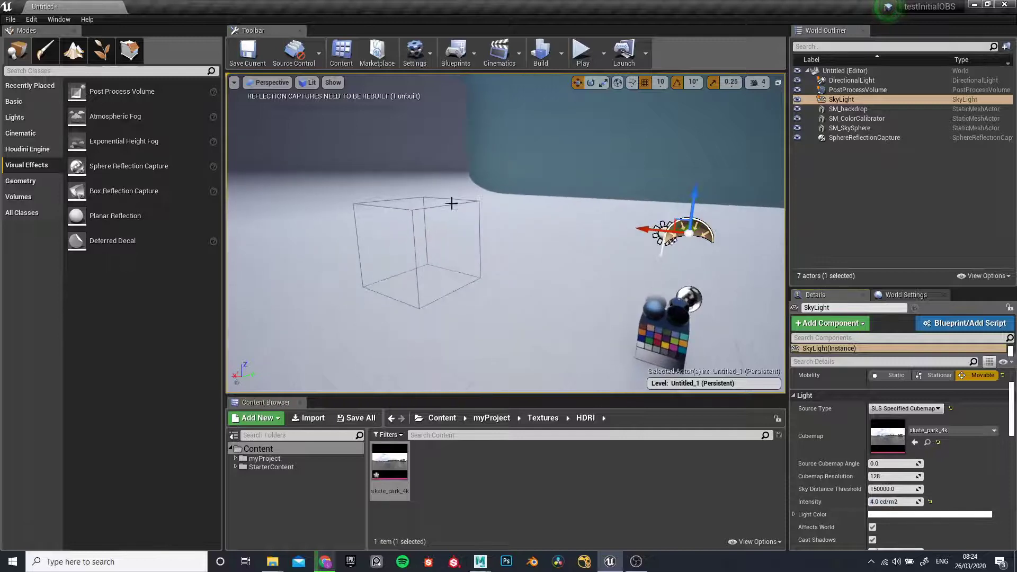
Enable the PostProcessVolume's Film overrides for Slope, Toe and Shoulder
click(451, 201)
scroll(872, 419, up, 3)
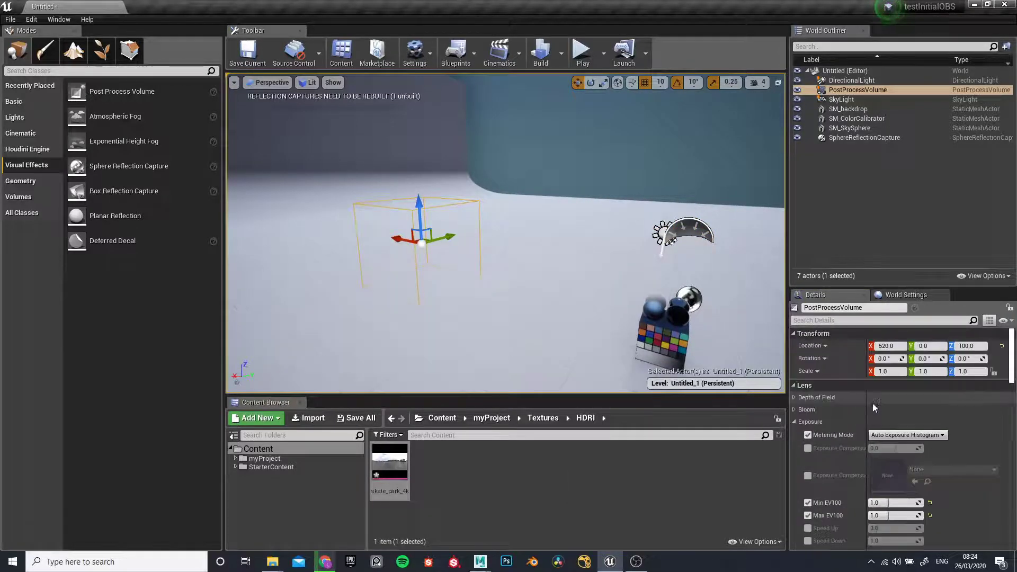
scroll(858, 407, down, 1)
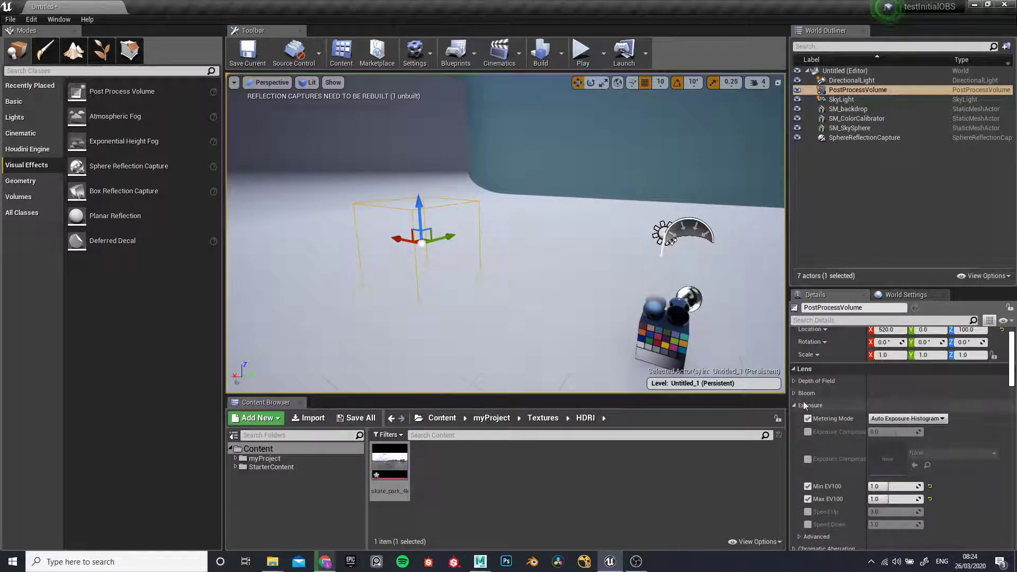
scroll(845, 414, down, 3)
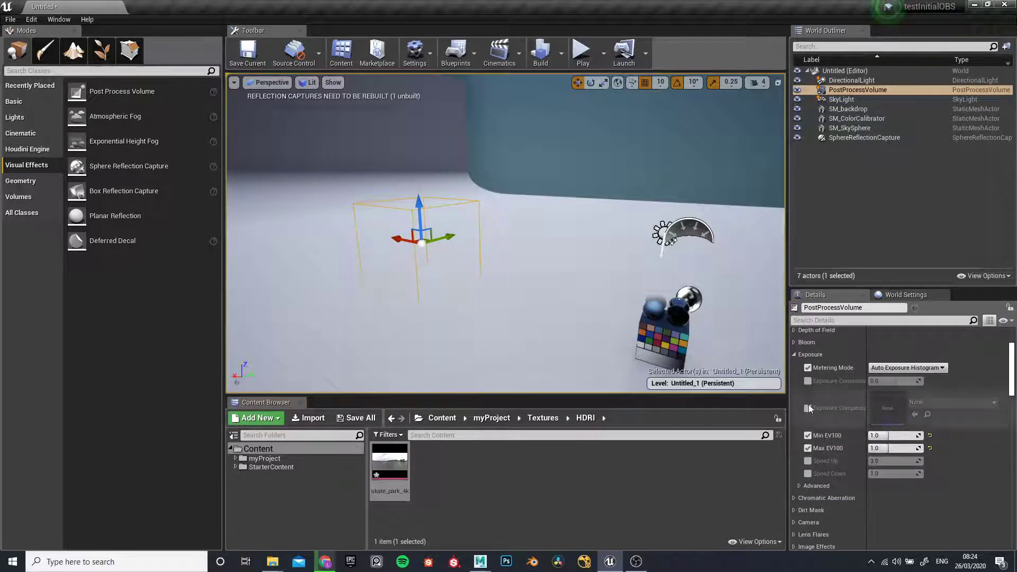
scroll(871, 445, down, 12)
scroll(871, 449, down, 6)
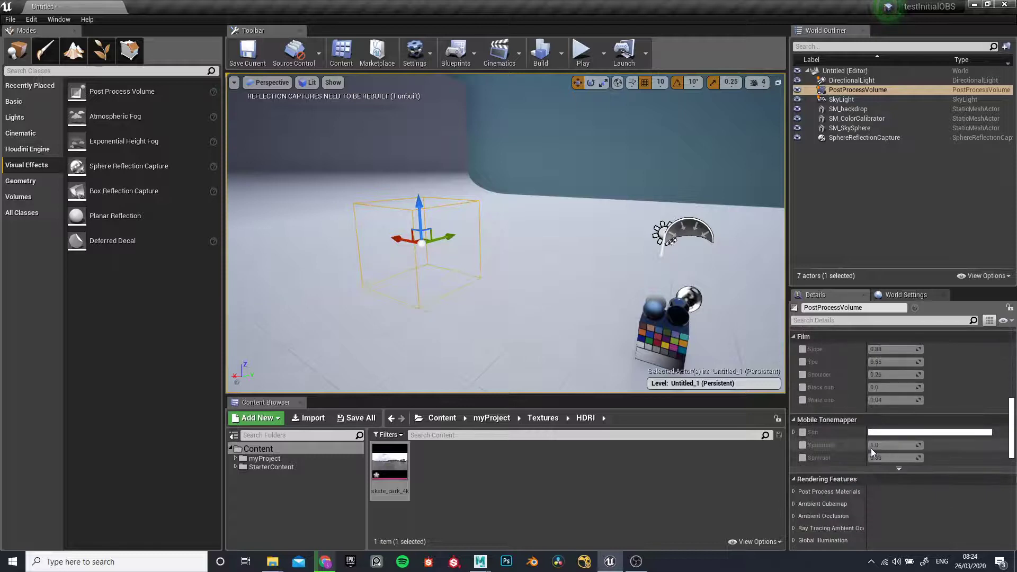
scroll(870, 448, up, 2)
alt+drag(615, 267, 440, 259)
mouse_move(615, 292)
alt+mouse_down()
mouse_move(689, 289)
mouse_move(617, 303)
alt+mouse_up()
alt+drag(489, 232, 787, 385)
click(802, 382)
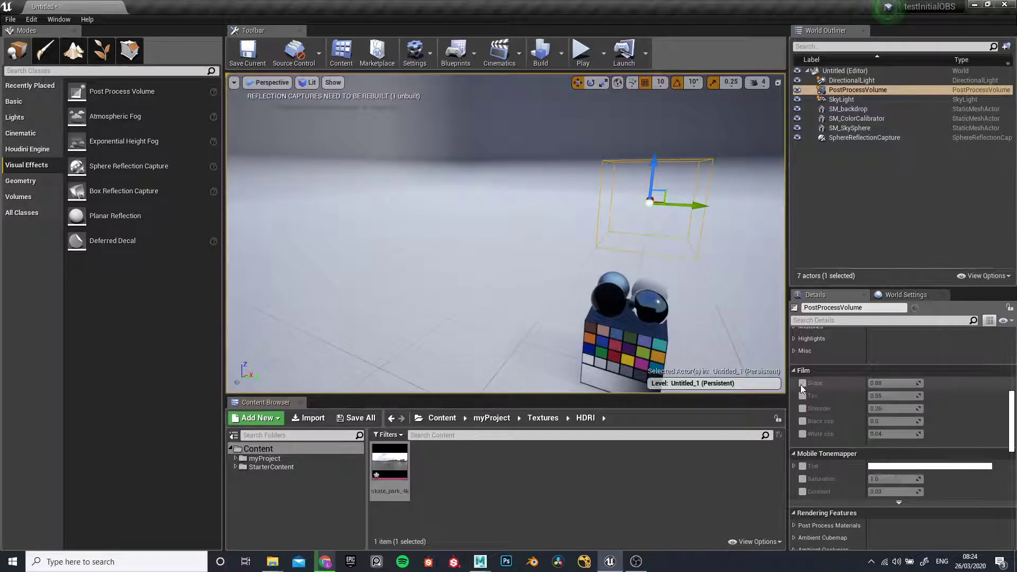
click(802, 395)
click(802, 410)
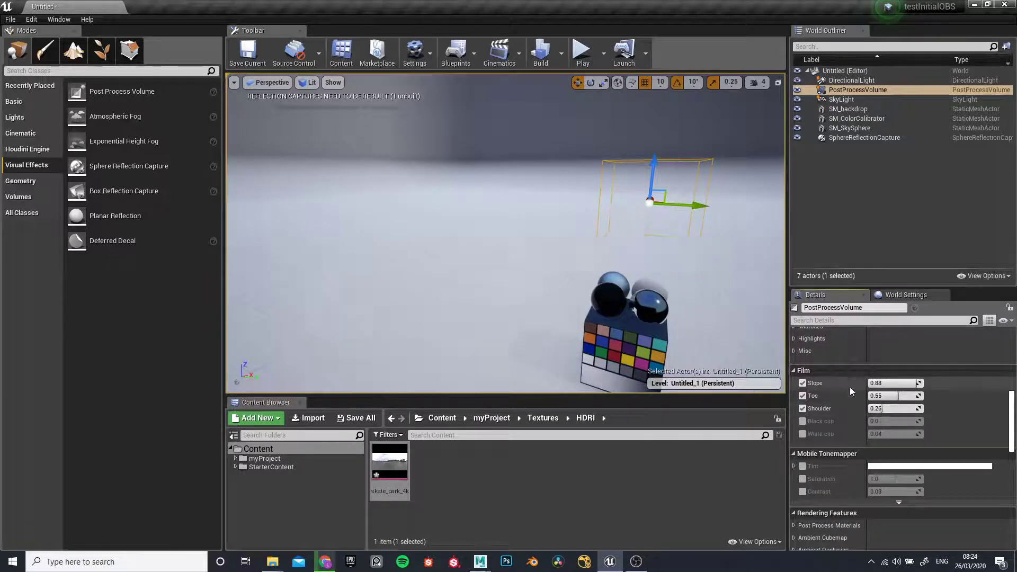
Set the PostProcessVolume's Film values to Shoulder 0.25, Toe 0.5 and Slope 0.6
alt+drag(483, 261, 431, 271)
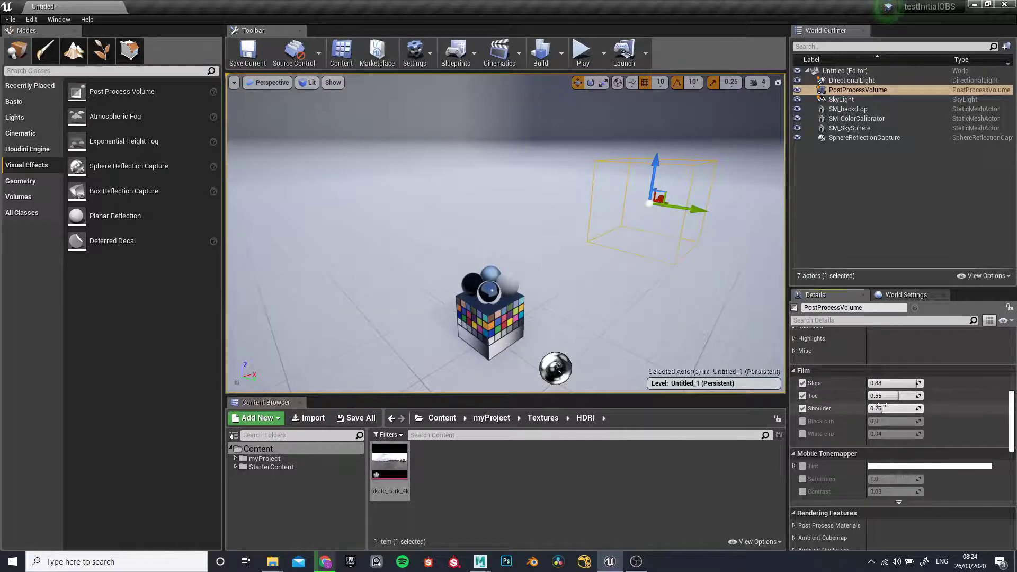
click(885, 406)
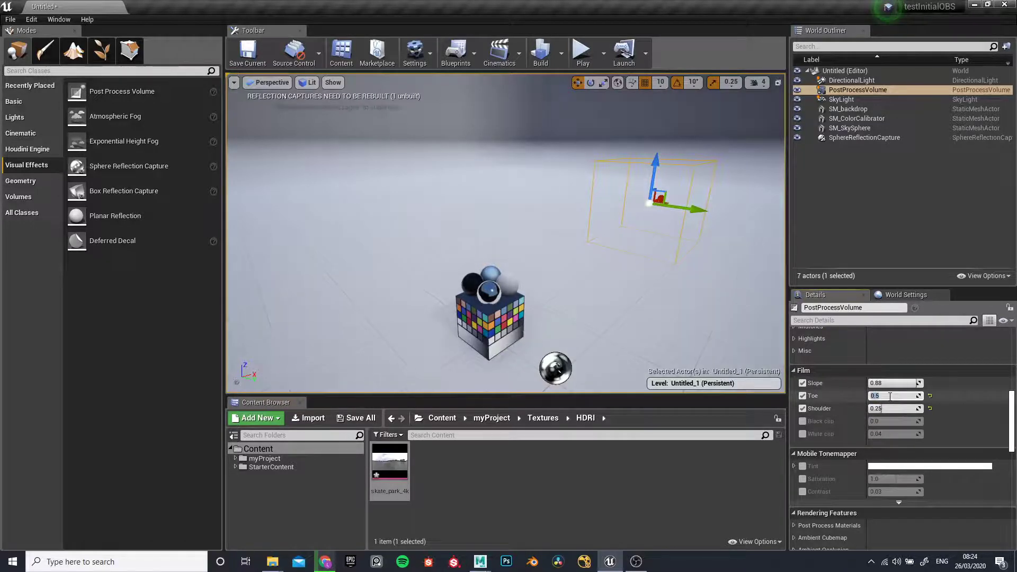
click(890, 382)
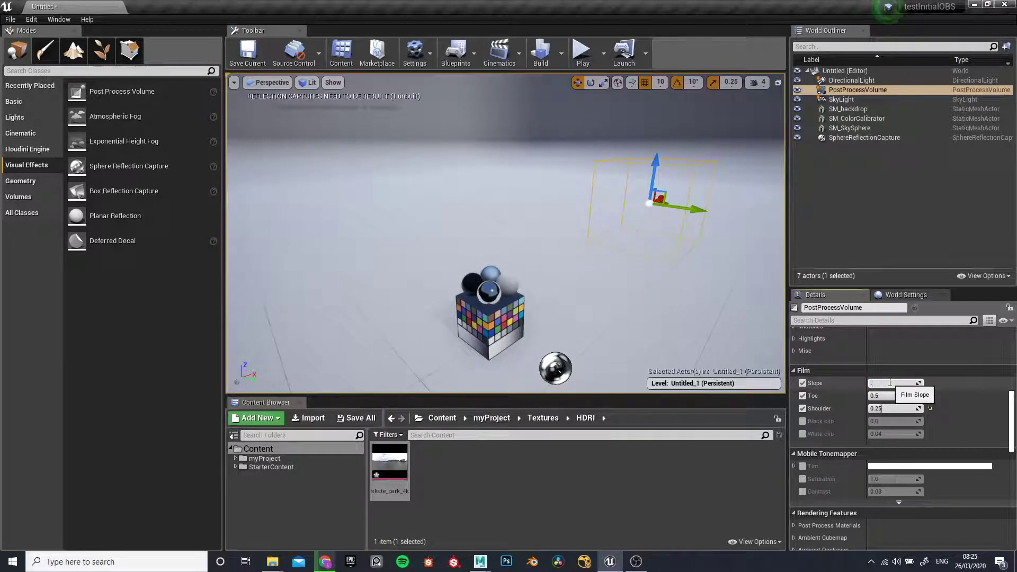
text(0.6)
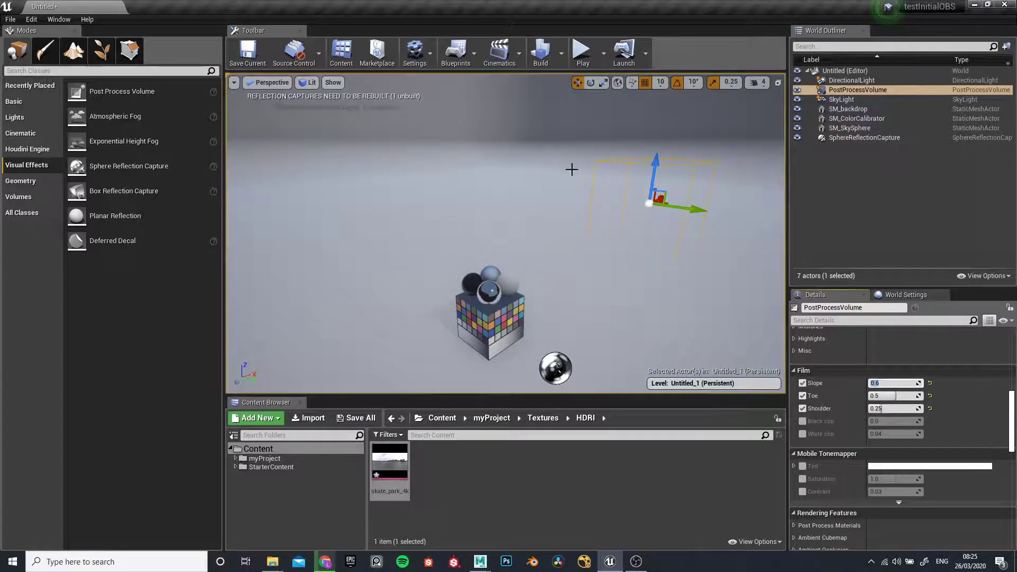
mouse_move(542, 230)
alt+mouse_down()
mouse_move(479, 211)
mouse_move(542, 212)
alt+mouse_up()
alt+right_drag(527, 250, 561, 244)
alt+middle_drag(526, 249, 588, 139)
mouse_move(432, 222)
alt+mouse_down()
mouse_move(487, 235)
mouse_move(434, 222)
mouse_move(477, 235)
mouse_move(450, 217)
alt+mouse_up()
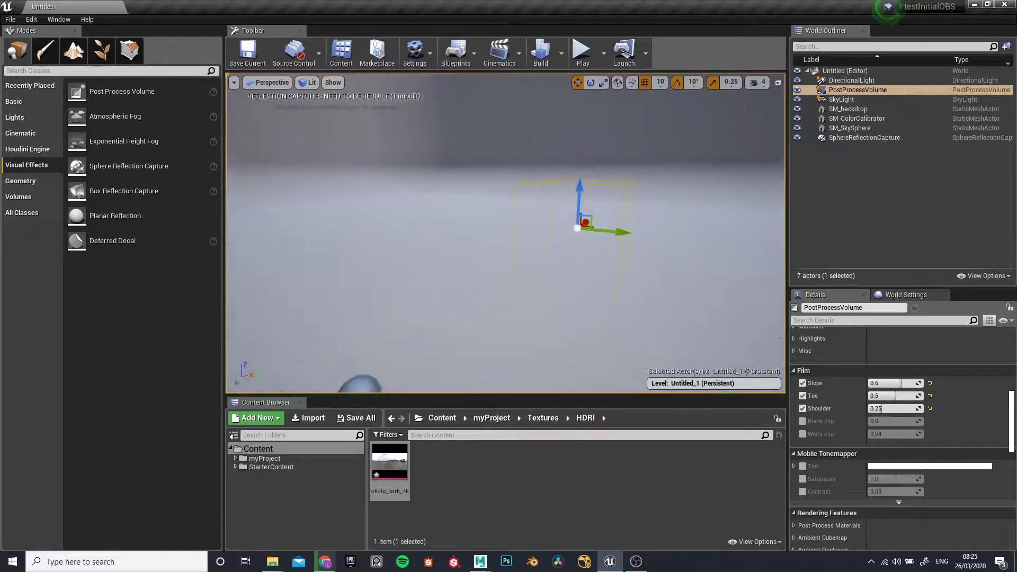
mouse_move(524, 288)
alt+mouse_down()
mouse_move(517, 281)
mouse_move(513, 297)
mouse_move(450, 289)
mouse_move(479, 265)
mouse_move(522, 296)
alt+mouse_up()
scroll(459, 290, up, 4)
scroll(478, 288, up, 2)
scroll(478, 288, down, 4)
scroll(588, 288, down, 6)
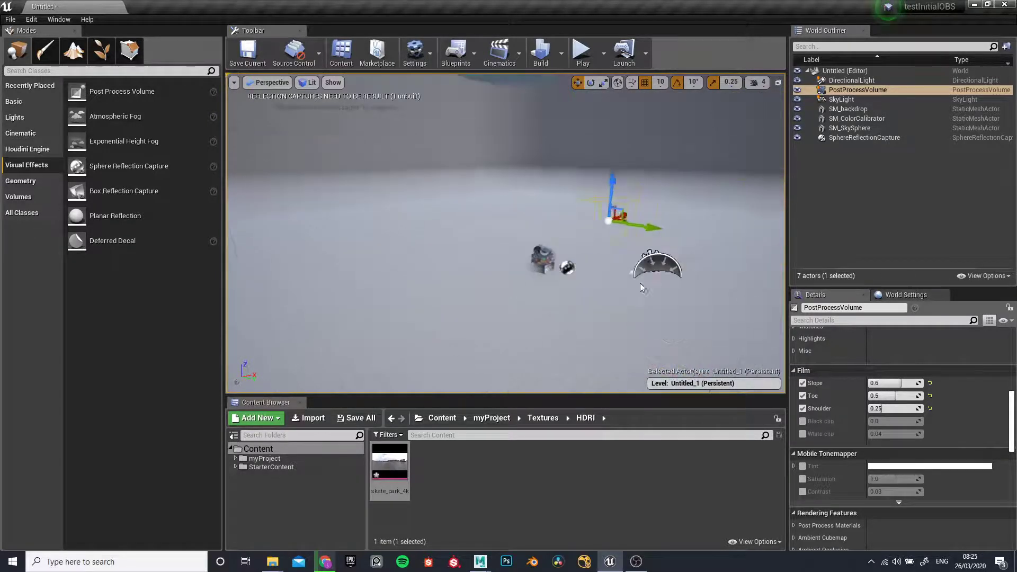
alt+drag(642, 288, 710, 254)
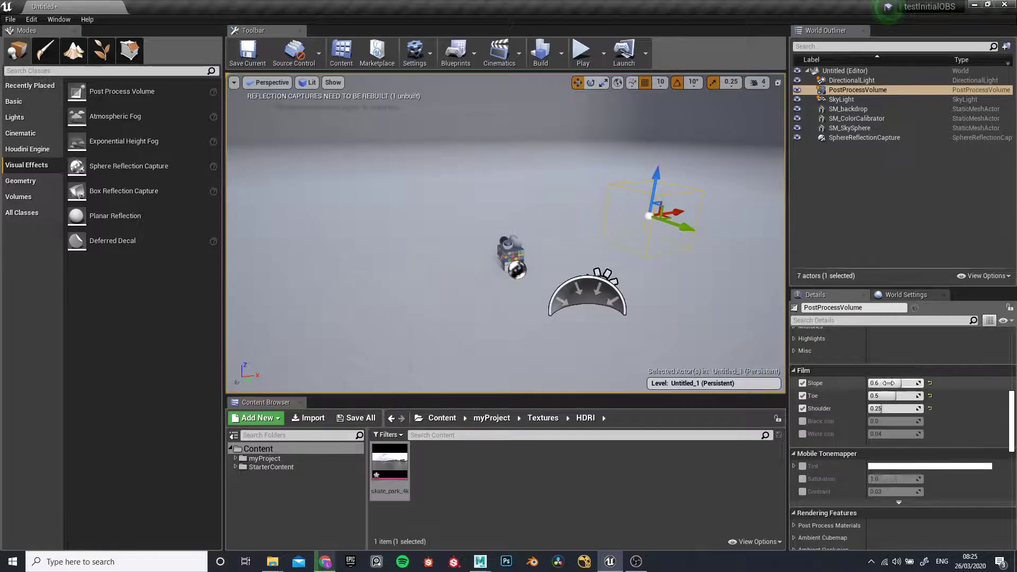
Enable the PostProcessVolume's Ambient Occlusion overrides for Intensity and Radius
scroll(874, 392, up, 3)
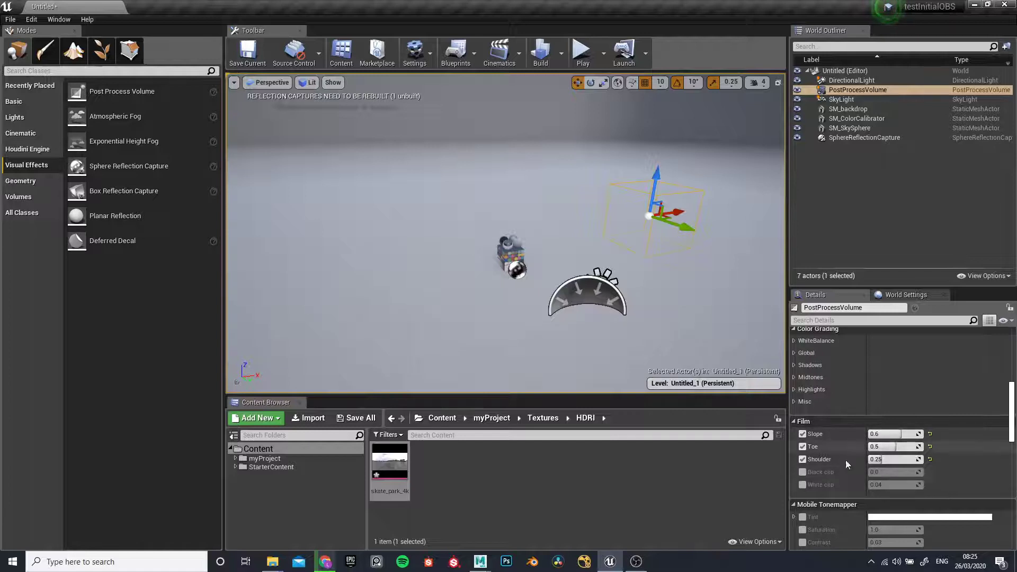
scroll(891, 457, down, 6)
scroll(891, 457, down, 7)
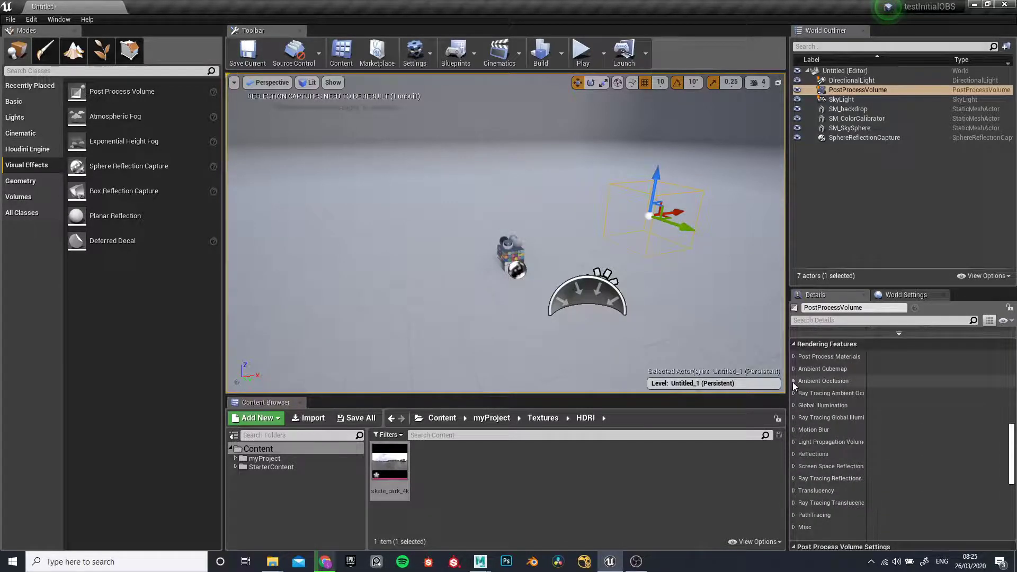
click(794, 380)
click(808, 393)
click(807, 406)
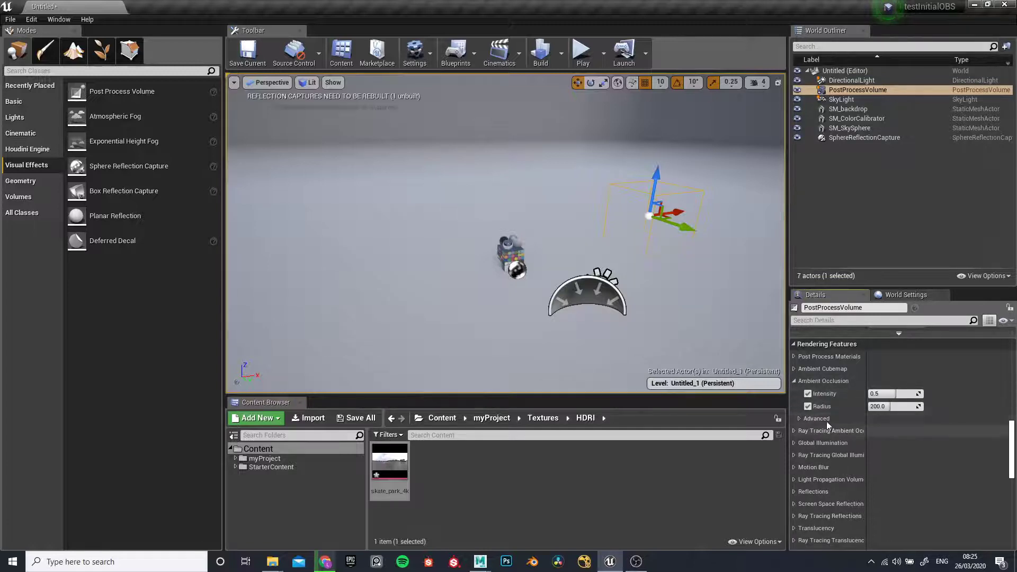
Set the Ambient Occlusion Intensity to 1.0 and Radius to about 76, judging the effect on the color calibrator
mouse_move(889, 393)
mouse_down()
mouse_move(922, 392)
mouse_move(879, 407)
mouse_move(887, 406)
mouse_up()
alt+right_drag(647, 320, 710, 320)
alt+middle_drag(560, 366, 543, 220)
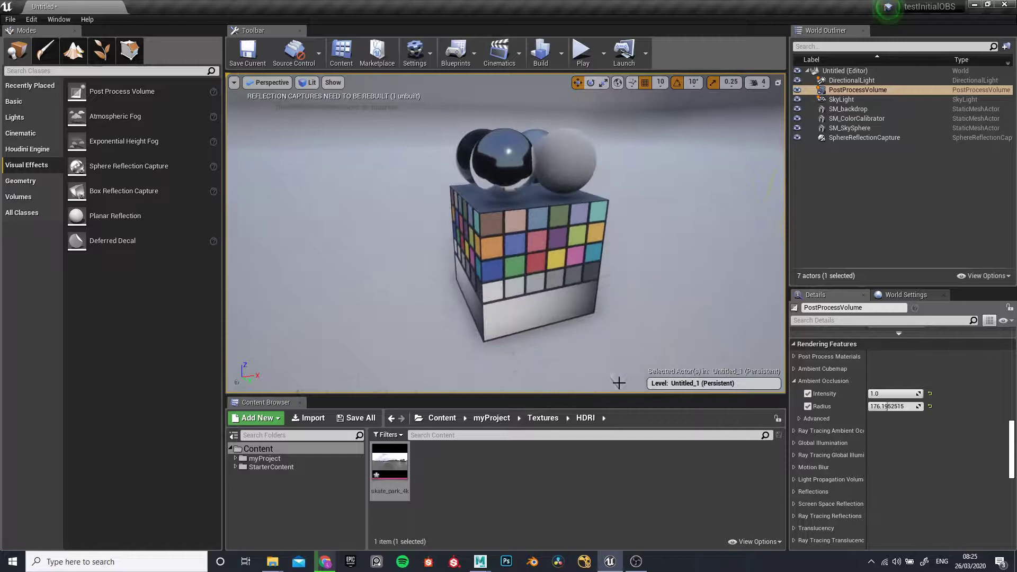
drag(882, 406, 872, 407)
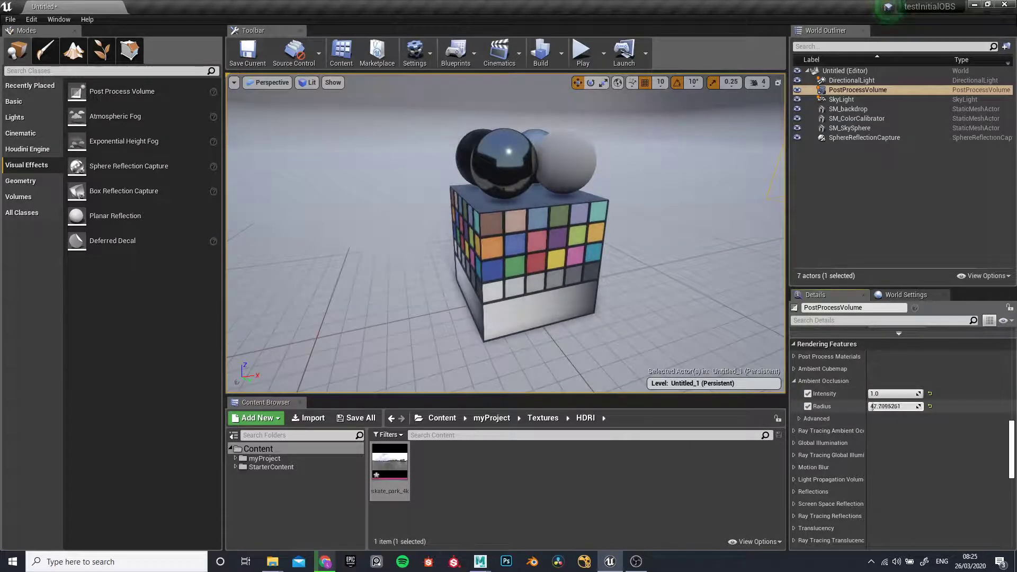
drag(877, 406, 876, 408)
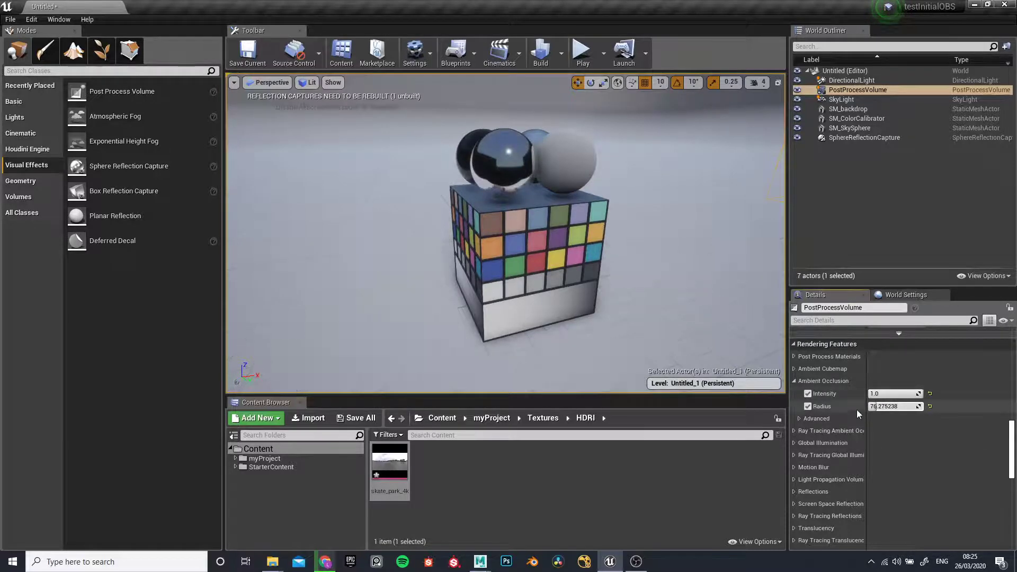
Enable the Screen Space Reflections overrides for Intensity and Quality, and raise Quality to about 94
scroll(805, 397, down, 5)
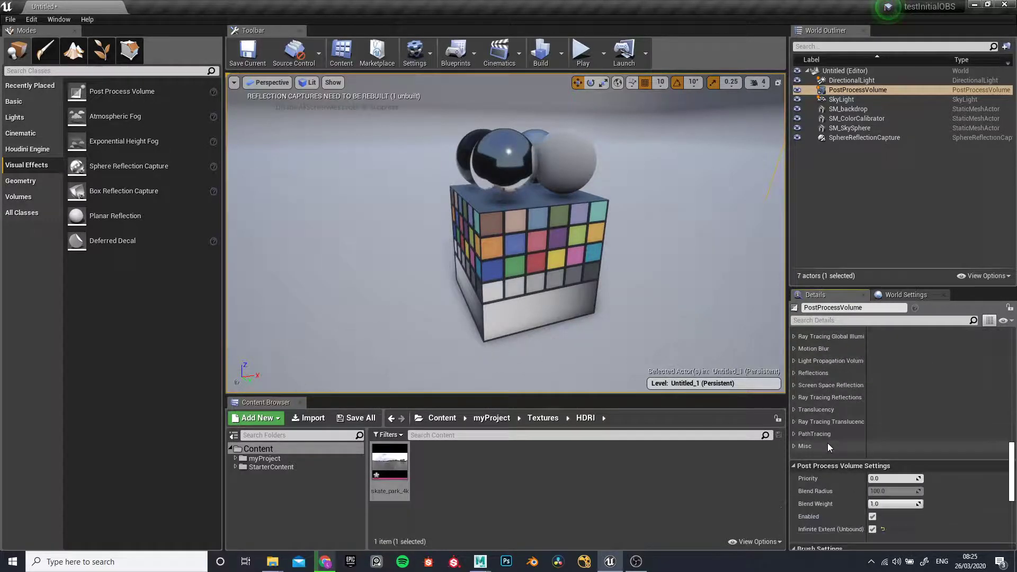
click(796, 403)
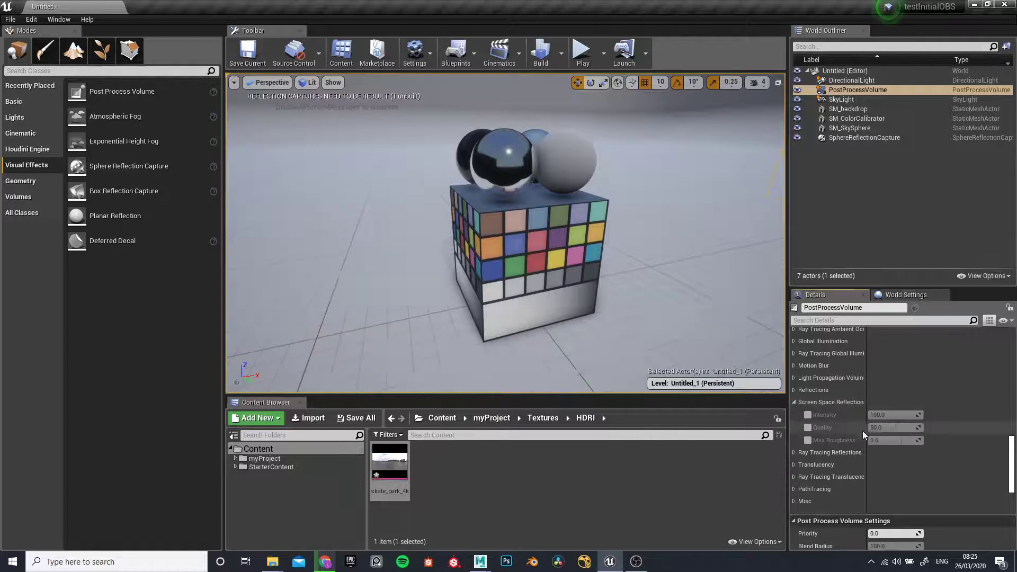
click(807, 415)
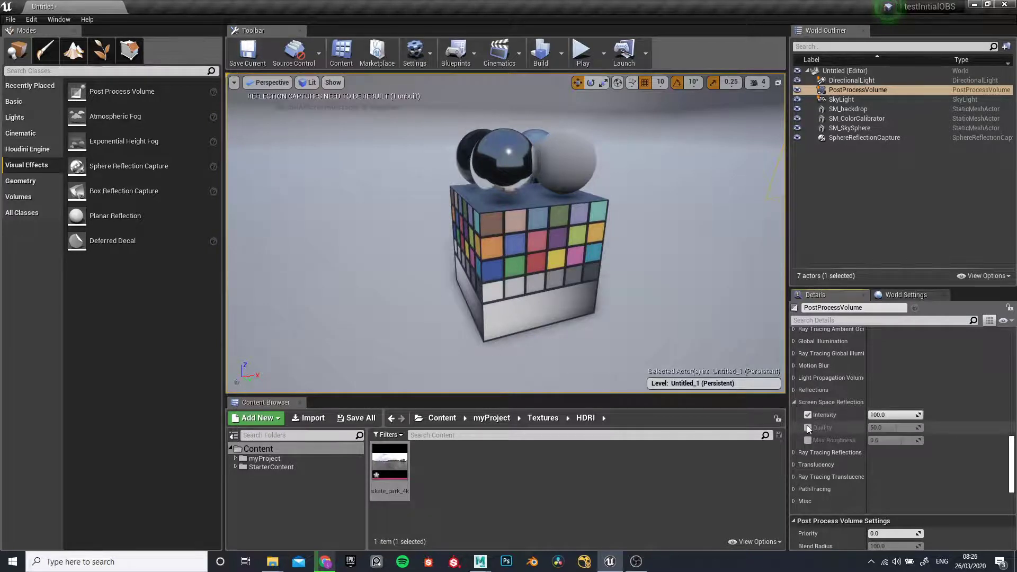
click(807, 427)
drag(876, 428, 919, 428)
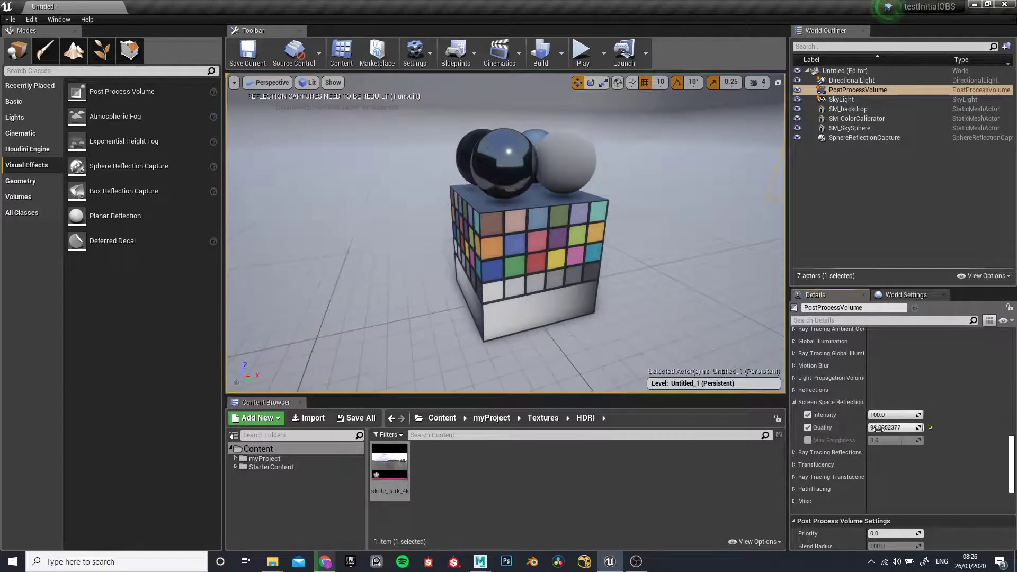
Try a Screen Space Reflections Intensity of about 28, reset it to 100, and raise Quality to 100
click(808, 415)
click(808, 414)
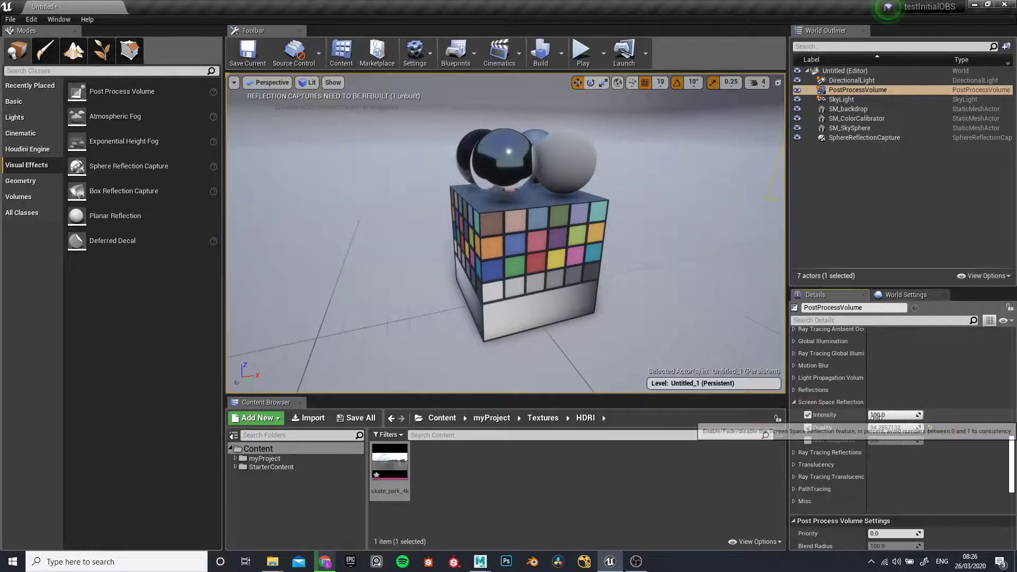
drag(915, 415, 883, 414)
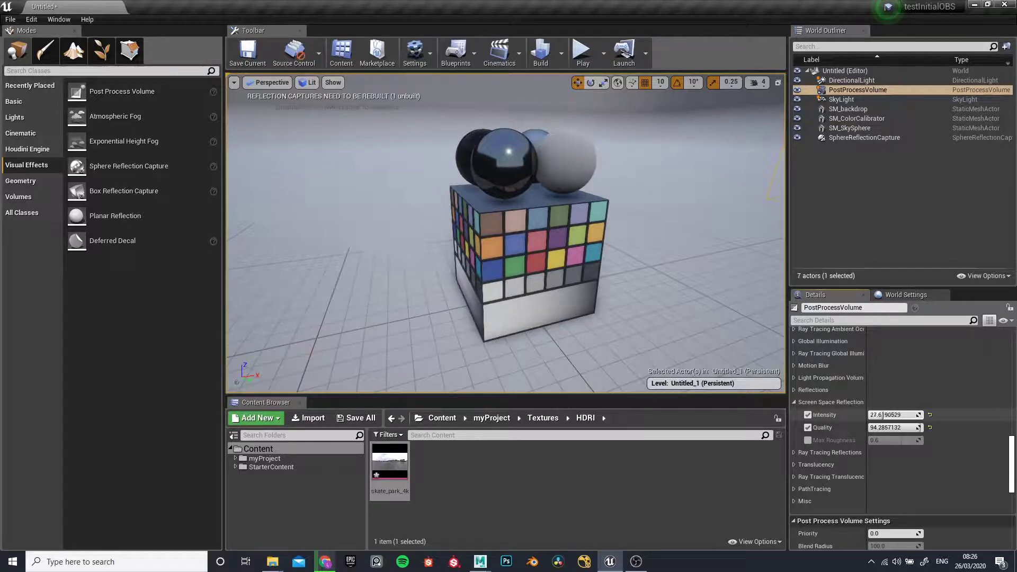
click(930, 415)
drag(882, 427, 923, 428)
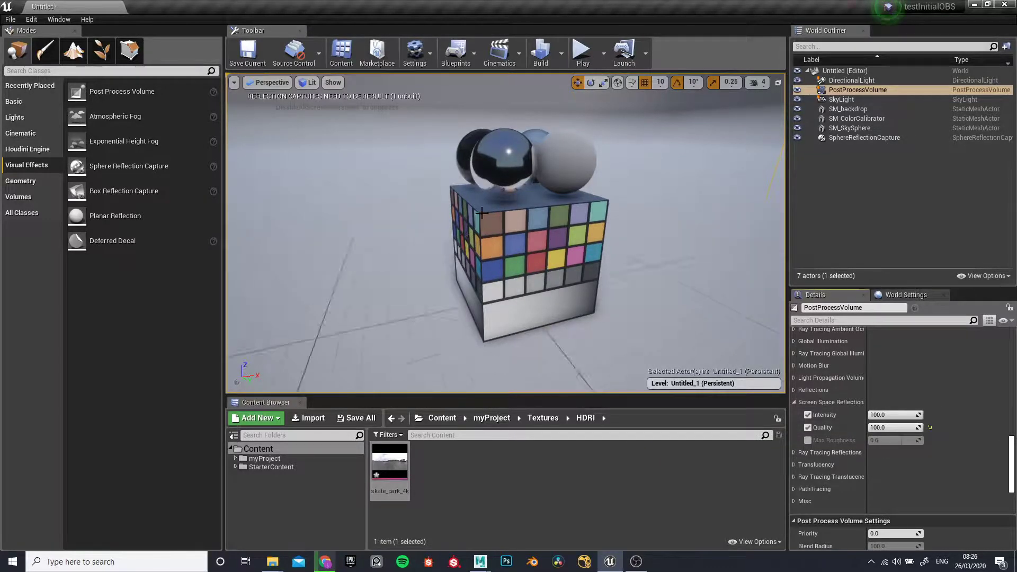
Examine the reflections and contact shading on the color calibrator's spheres and cube from several angles
right_drag(482, 213, 498, 214)
key(w)
key(a)
scroll(542, 227, down, 6)
alt+drag(542, 226, 456, 227)
alt+middle_drag(619, 224, 531, 262)
scroll(424, 227, up, 5)
key(w)
right_drag(389, 216, 588, 294)
key(a)
key(s)
alt+drag(670, 289, 553, 292)
scroll(518, 266, up, 10)
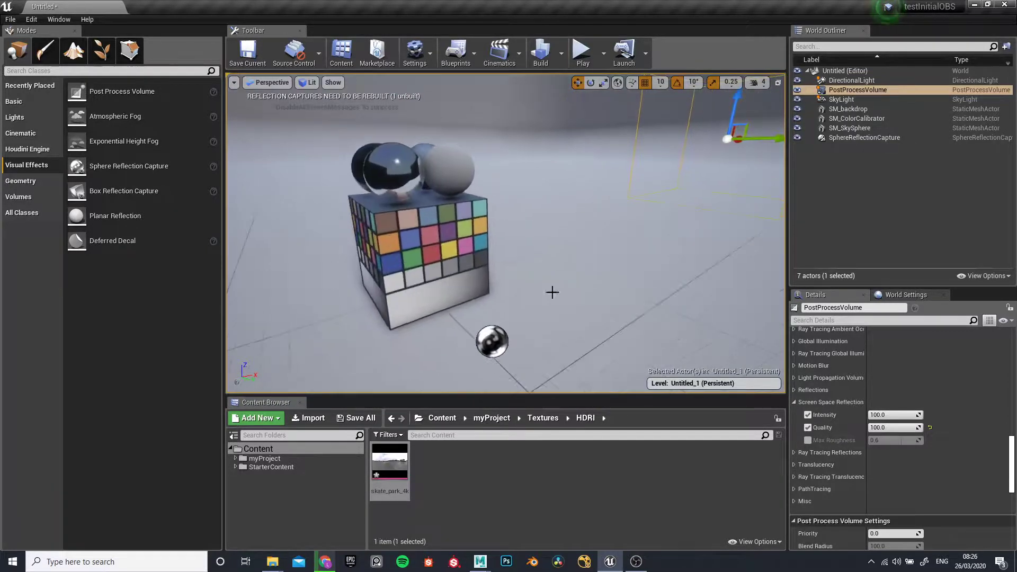
Select the SphereReflectionCapture and check how its Influence Radius covers the backdrop and color calibrator
click(491, 342)
key(f)
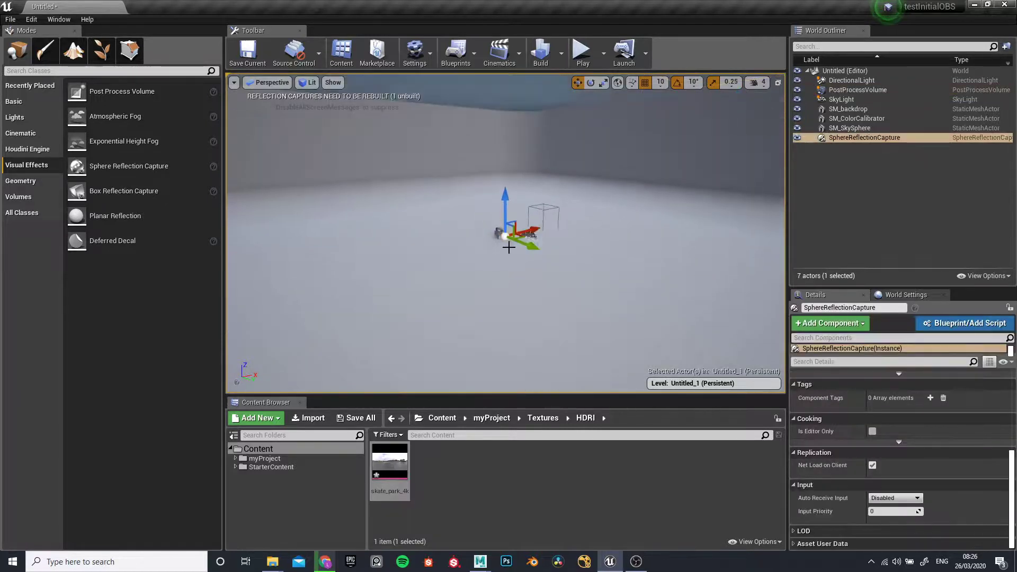
scroll(459, 241, down, 10)
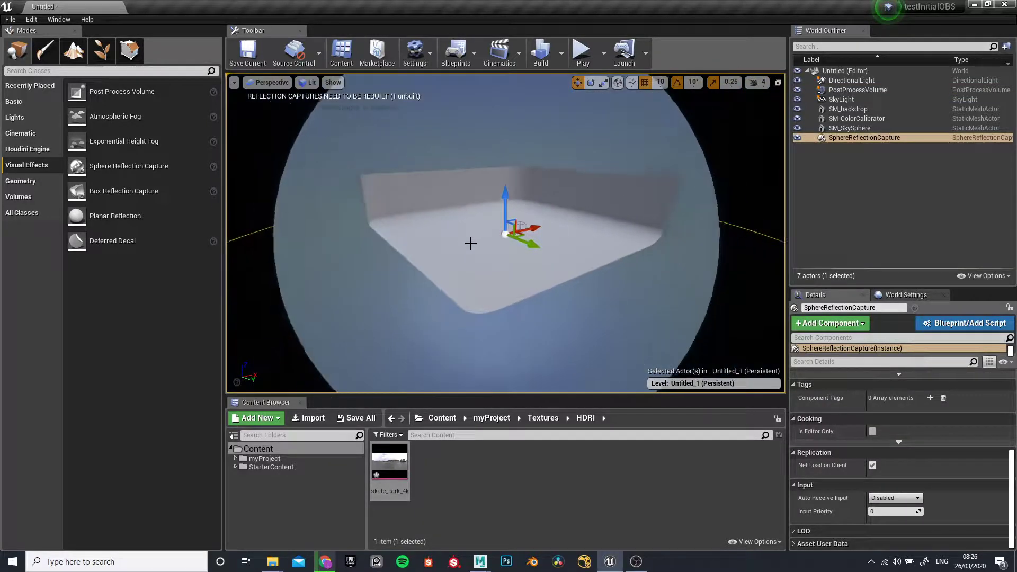
scroll(474, 244, up, 8)
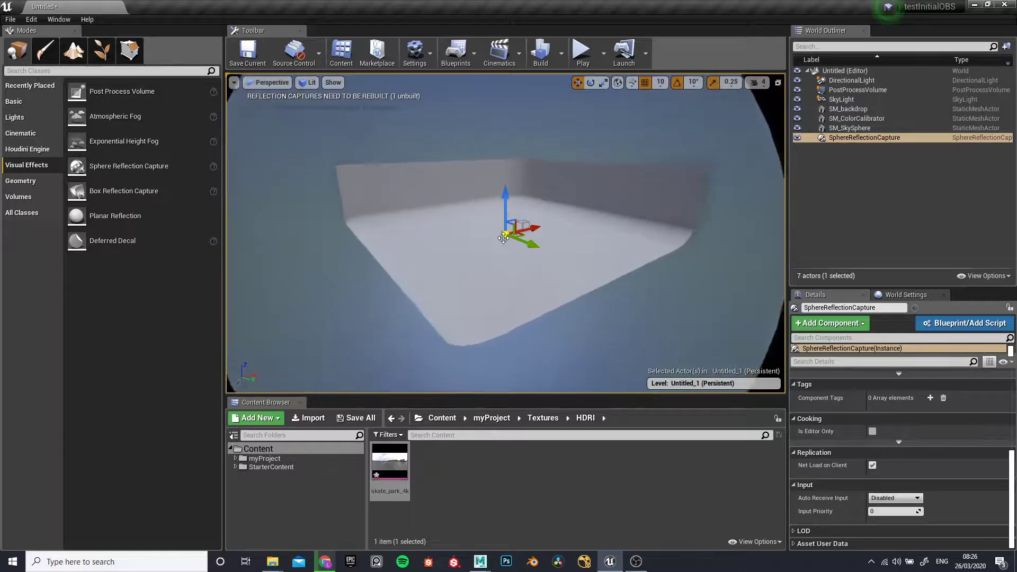
scroll(505, 236, up, 3)
scroll(836, 471, up, 5)
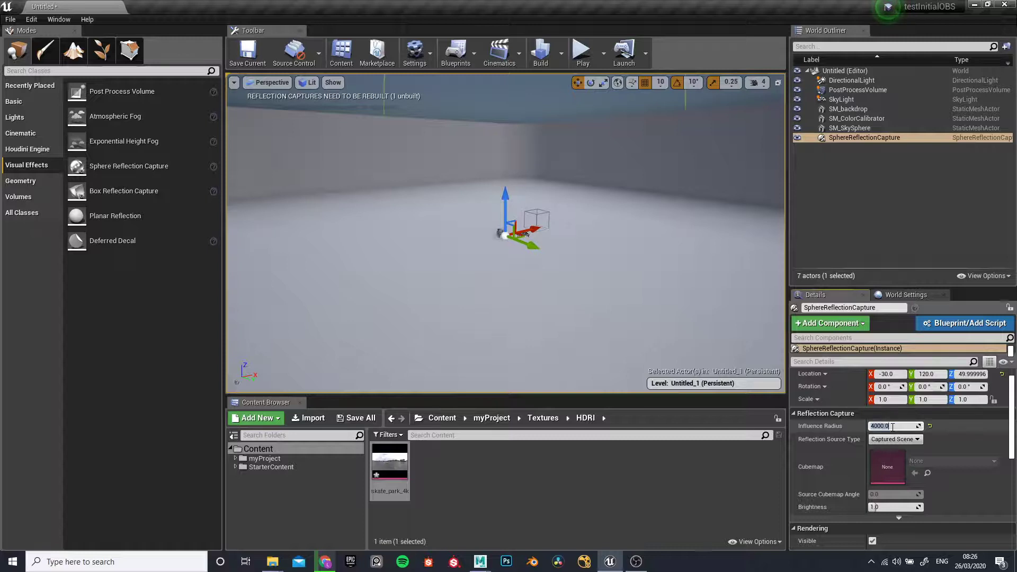
scroll(497, 251, up, 3)
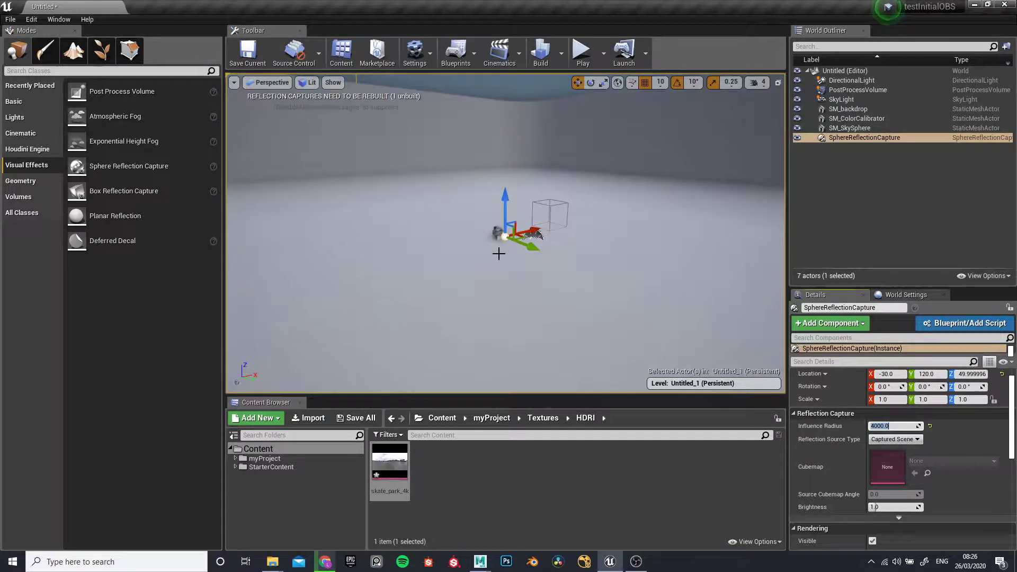
scroll(497, 254, up, 5)
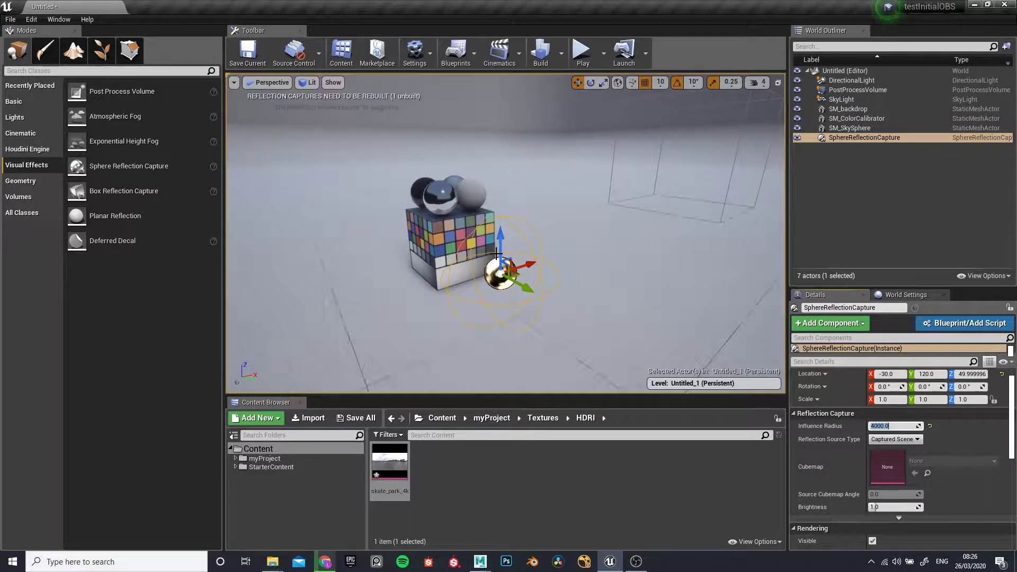
scroll(590, 195, down, 4)
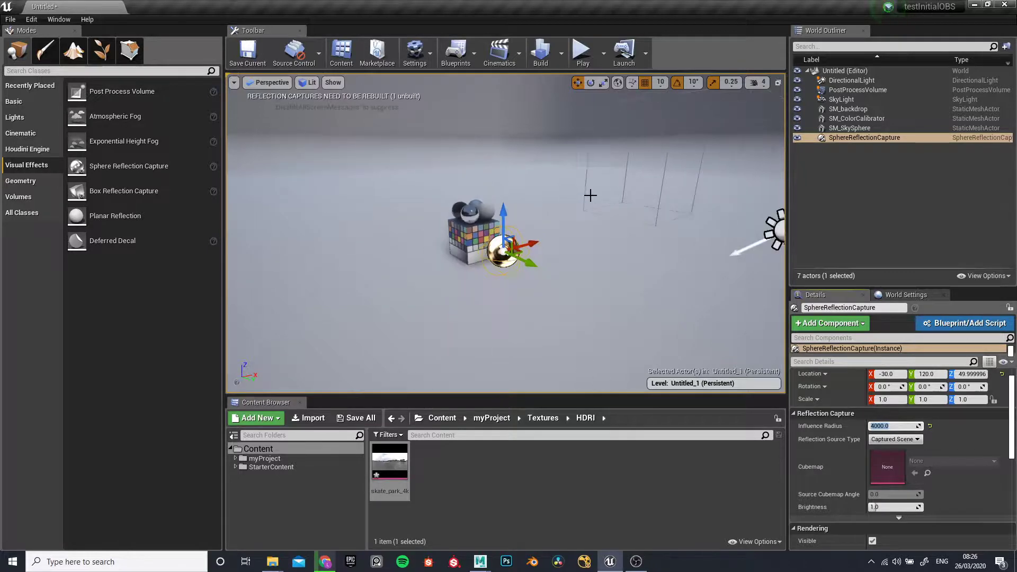
Review the PostProcessVolume, DirectionalLight and SkyLight by selecting each one in the scene
click(610, 136)
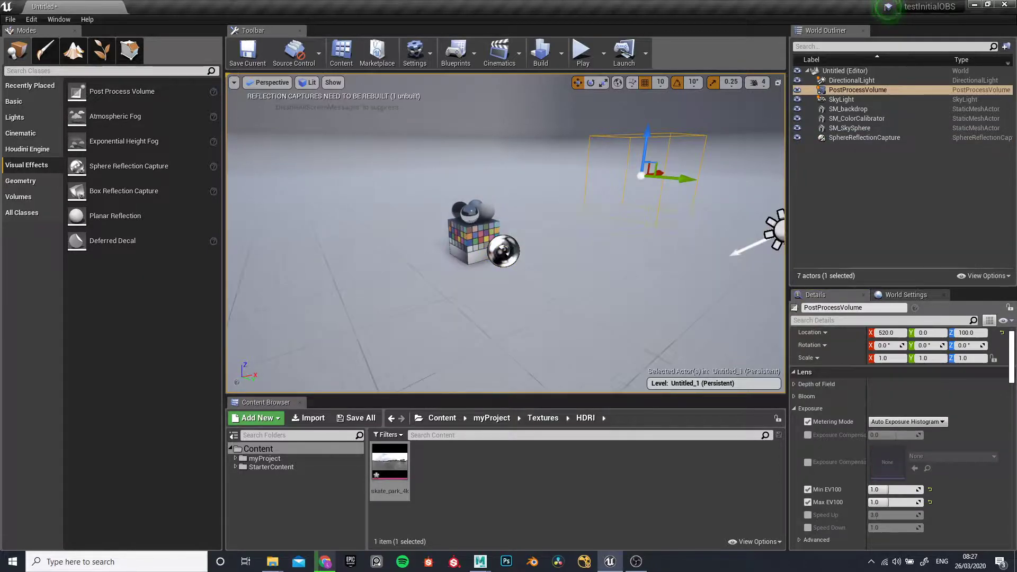
click(483, 260)
key(f)
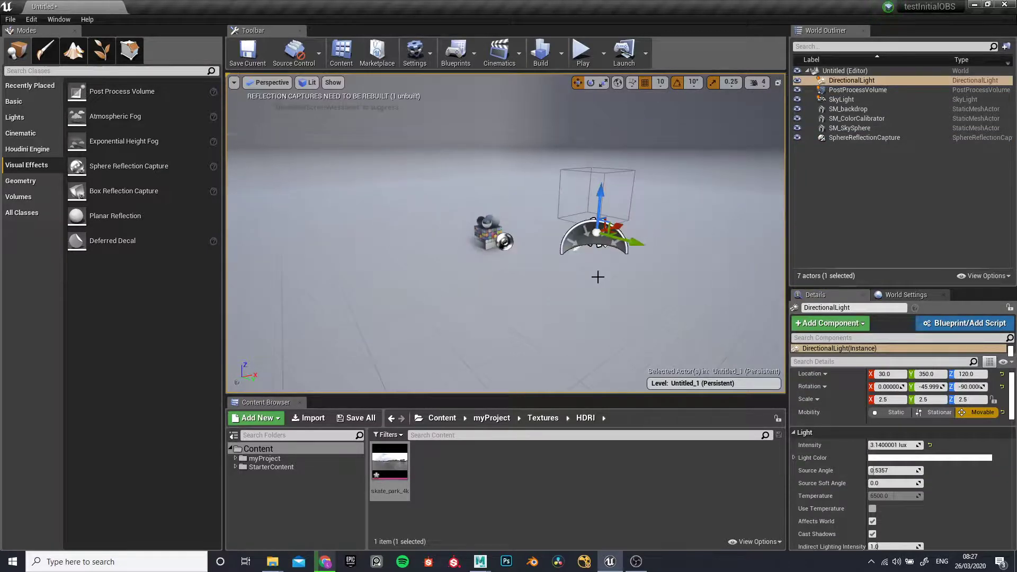
click(574, 246)
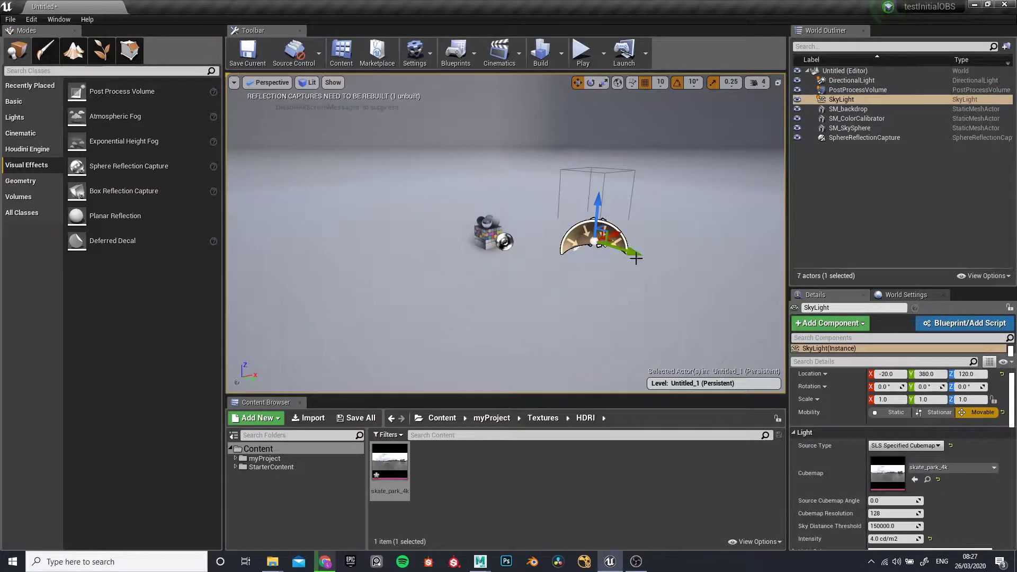
click(455, 221)
click(575, 233)
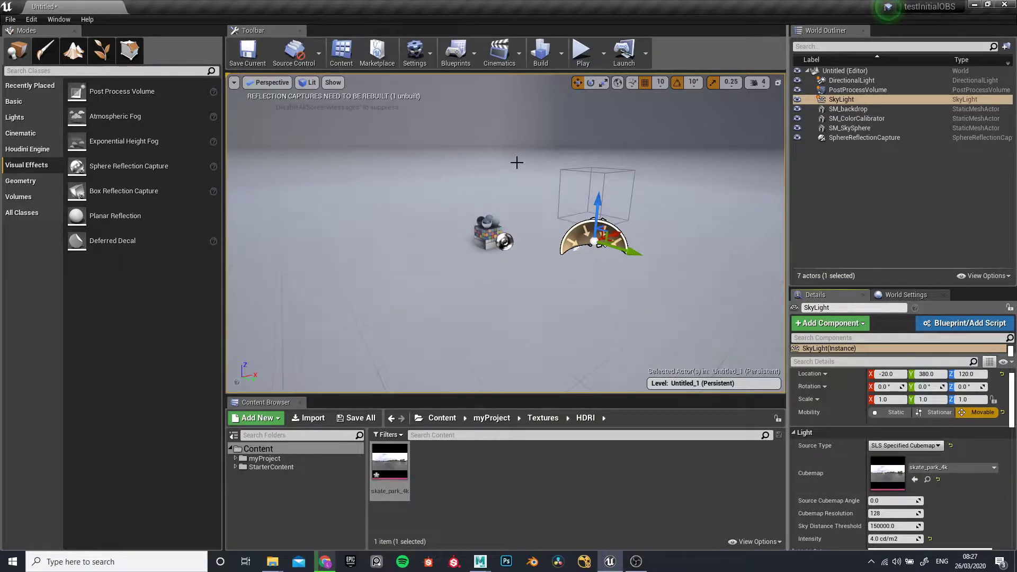
Select the SM_SkySphere mesh and inspect how it surrounds the backdrop and color calibrator
scroll(517, 163, down, 10)
click(484, 90)
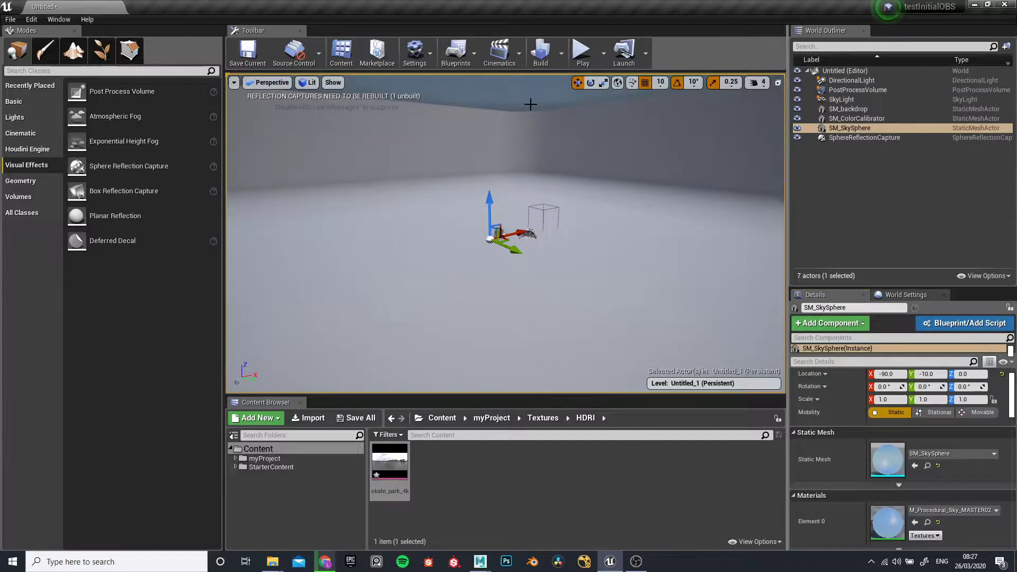
scroll(620, 157, down, 8)
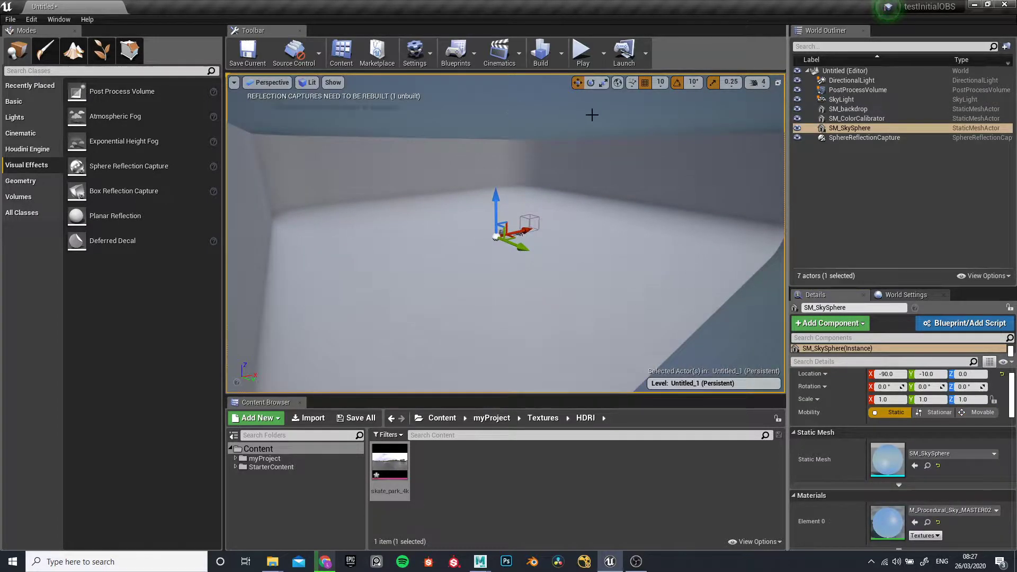
scroll(491, 255, up, 6)
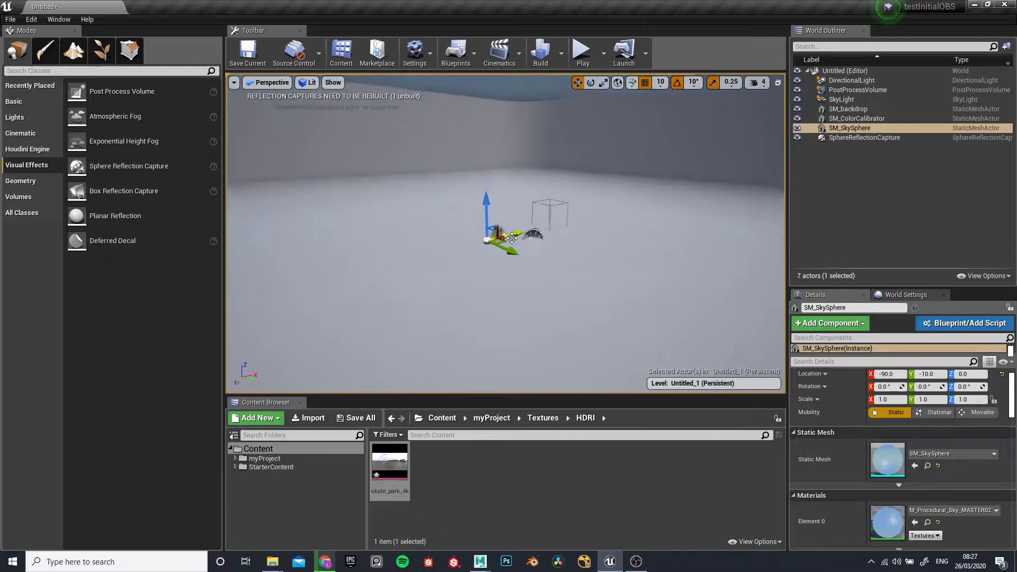
scroll(490, 254, up, 5)
scroll(477, 255, up, 5)
scroll(460, 265, down, 5)
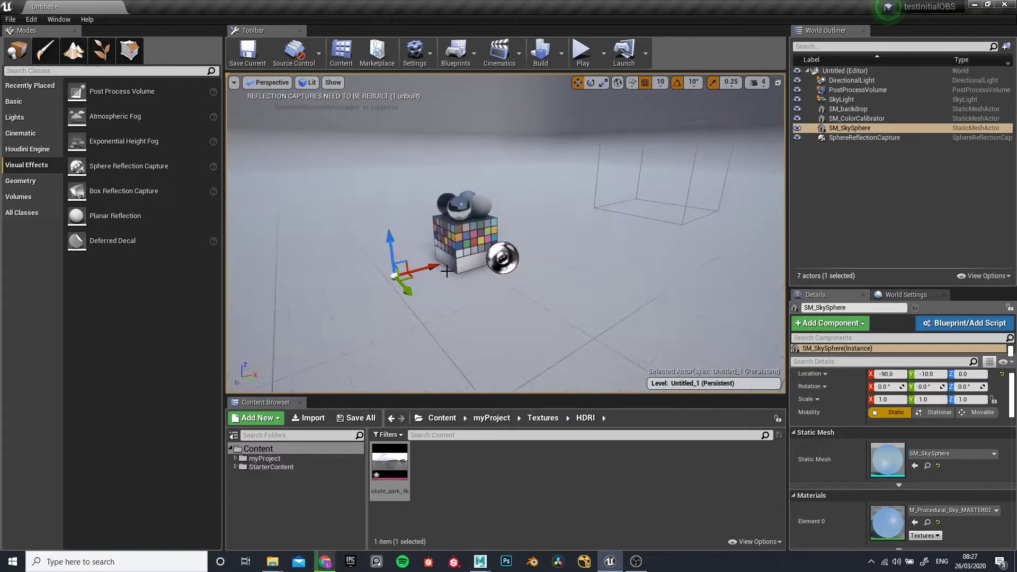